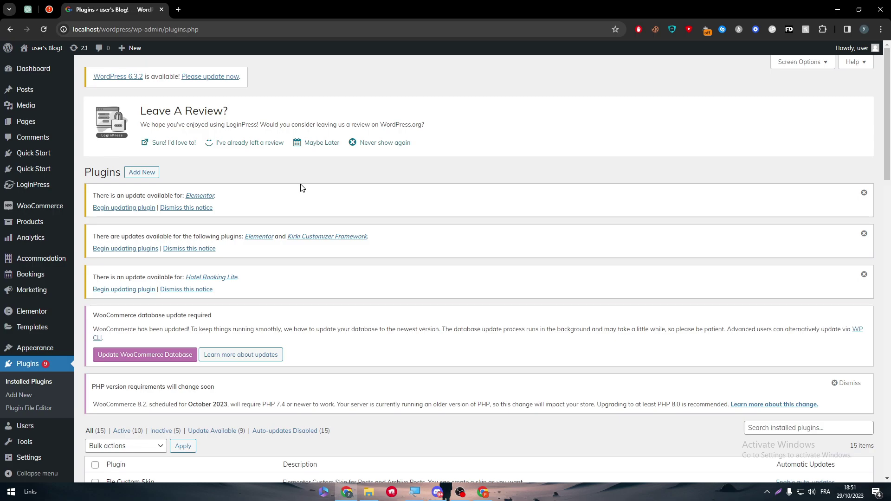
# - In a new tab, go to the WordPress.com My Home dashboard for Tutorial 3
pyautogui.hotkey('ctrl', 't')
pyautogui.write('wordpress.com/home/tutorialsprodigy.wordpress.com')
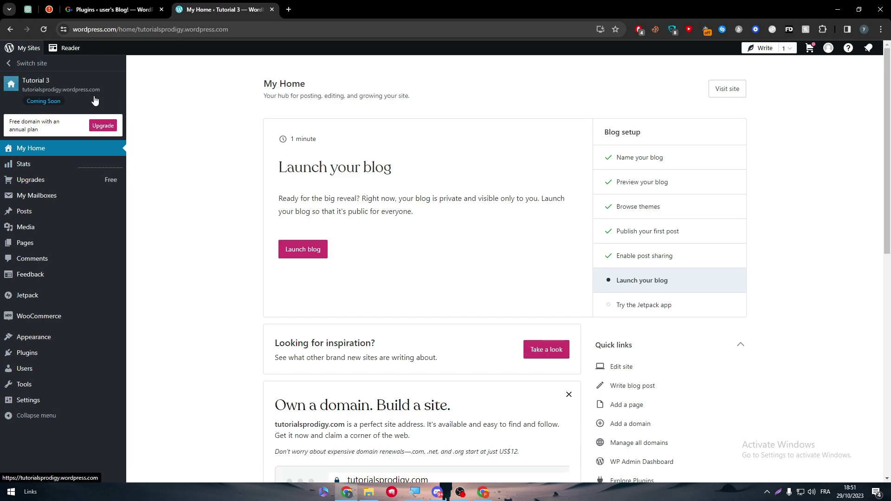
# - Preview the Tutorial 3 site, copy its tutorialsprodigy.wordpress.com address, and return to the Ezoic window
pyautogui.click(45, 95)
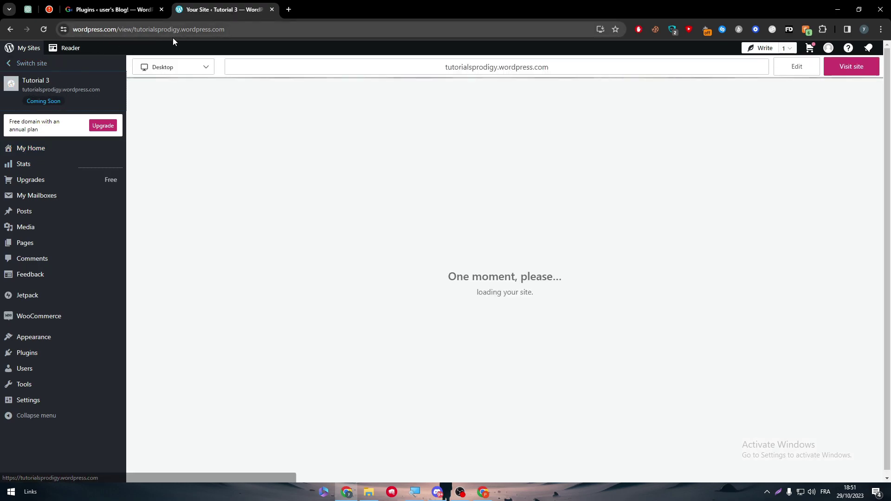
pyautogui.moveTo(133, 31); pyautogui.dragTo(168, 38)
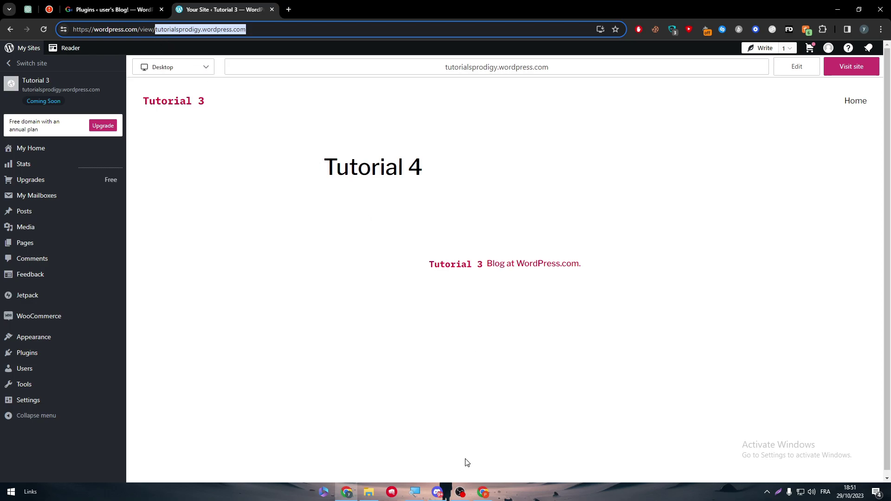
pyautogui.click(483, 492)
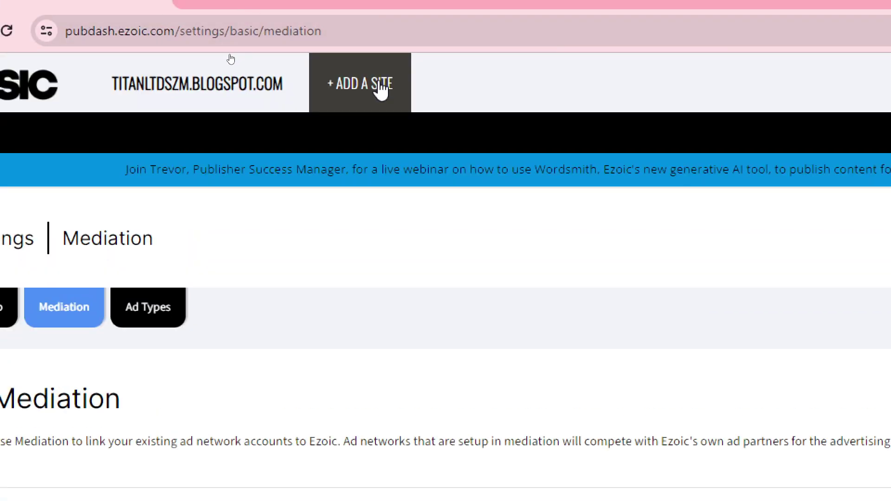
# - Try saving tutorialsprodigy.wordpress.com as a new Ezoic-type site
pyautogui.click(381, 89)
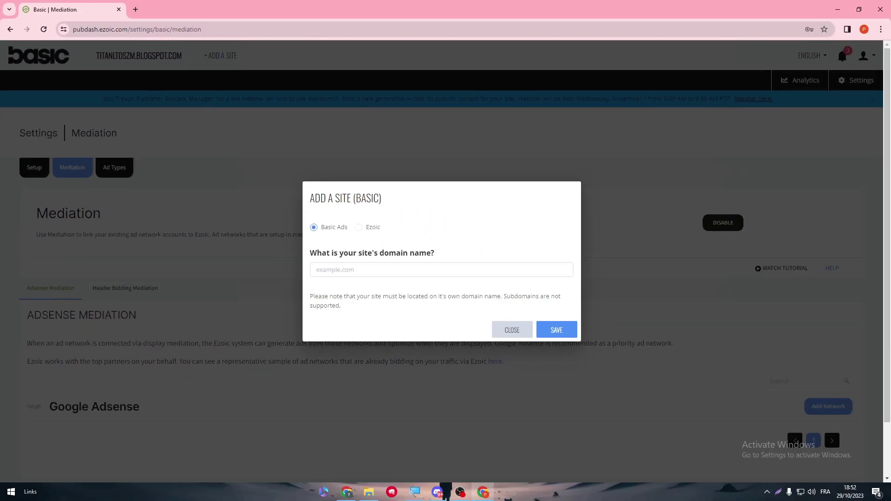
pyautogui.click(324, 273)
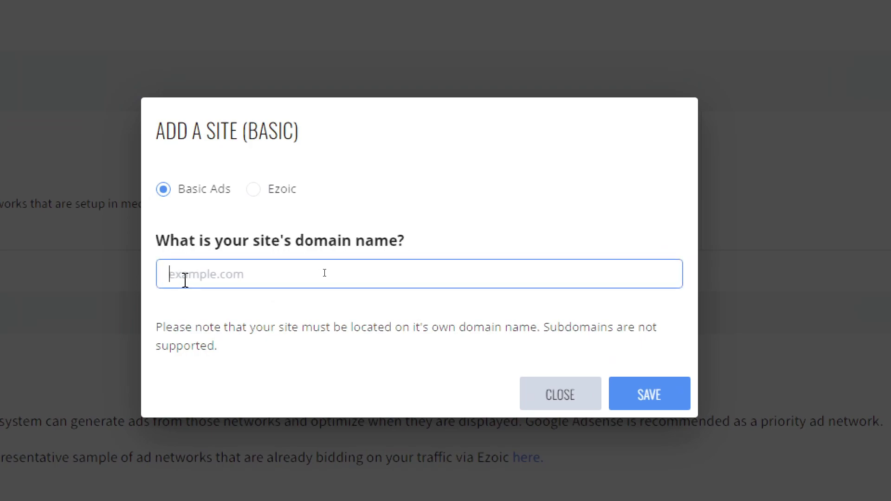
pyautogui.write('tutorialsprodigy.wordpress.com')
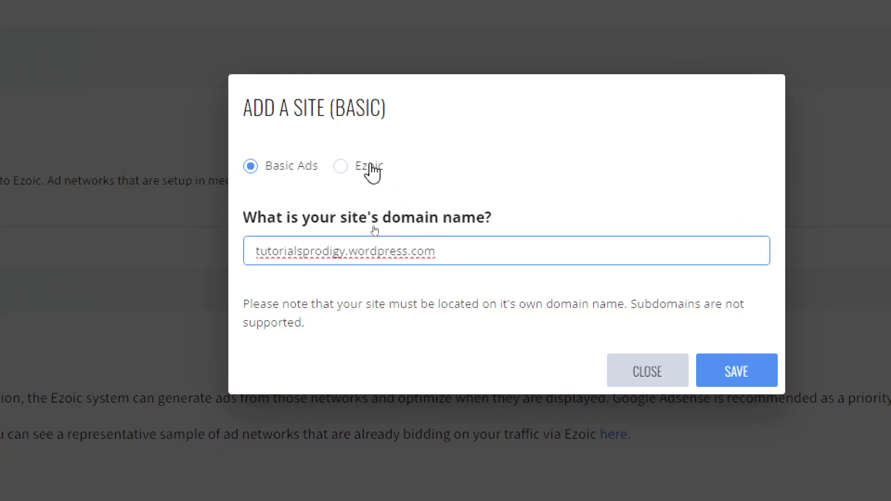
pyautogui.click(368, 168)
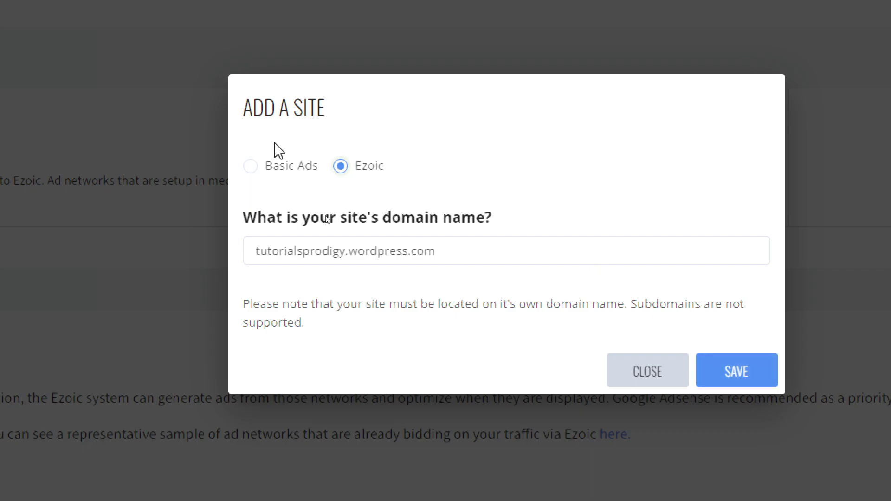
pyautogui.click(750, 386)
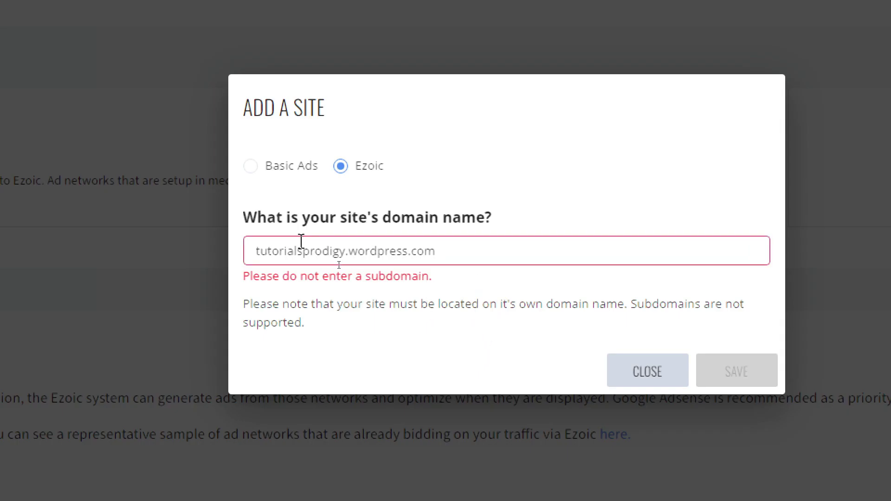
# - Reselect the rejected domain text in the Add a Site field
pyautogui.click(278, 253)
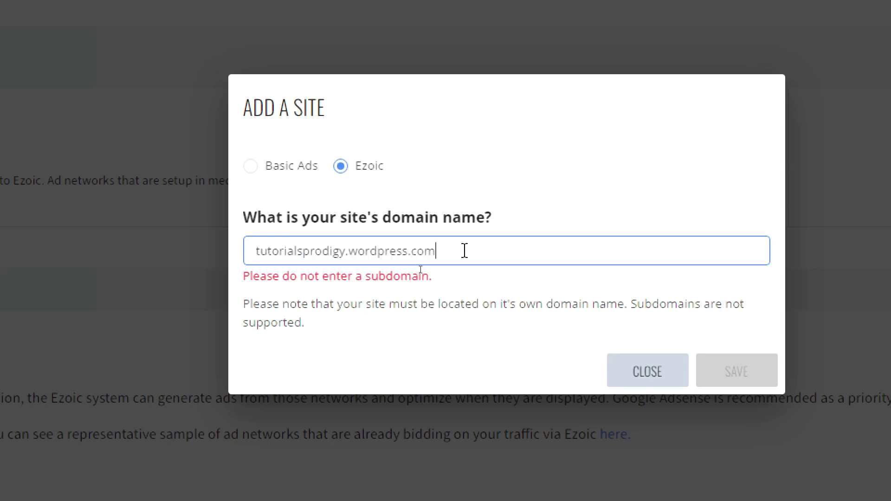
pyautogui.moveTo(464, 251); pyautogui.dragTo(247, 255)
pyautogui.click(284, 253)
pyautogui.moveTo(552, 260); pyautogui.dragTo(489, 254)
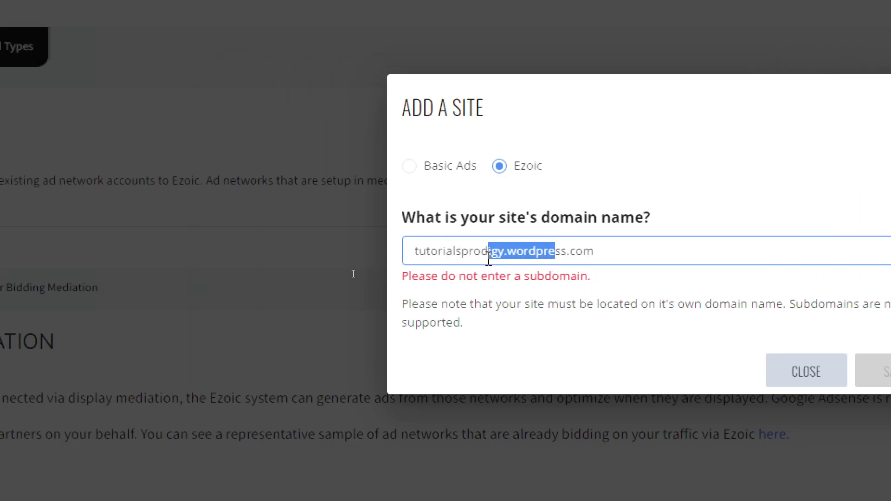
pyautogui.tripleClick(484, 254)
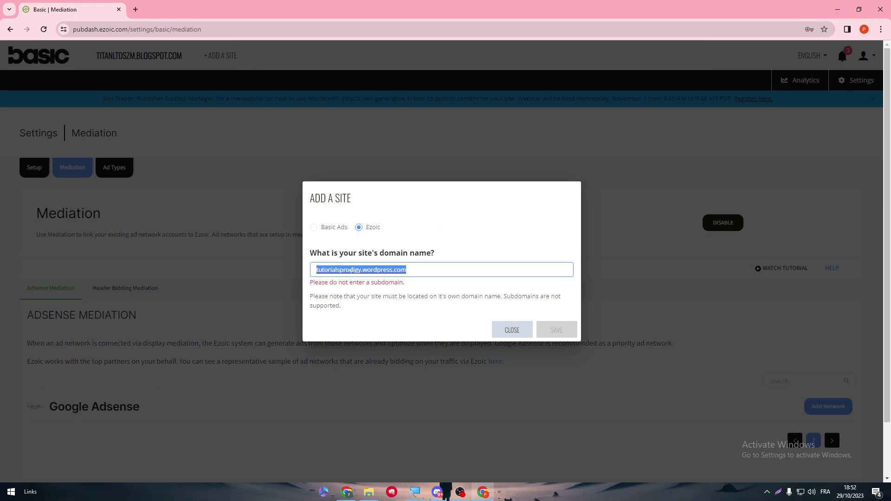
# - Start claiming a WordPress.com custom domain, isolating 'tutorialsprodigy' in the Ezoic domain field
pyautogui.click(346, 492)
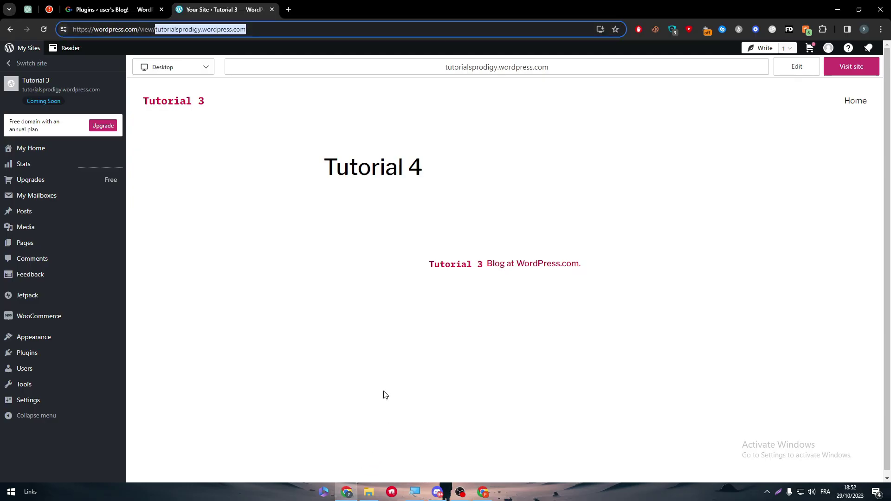
pyautogui.click(102, 125)
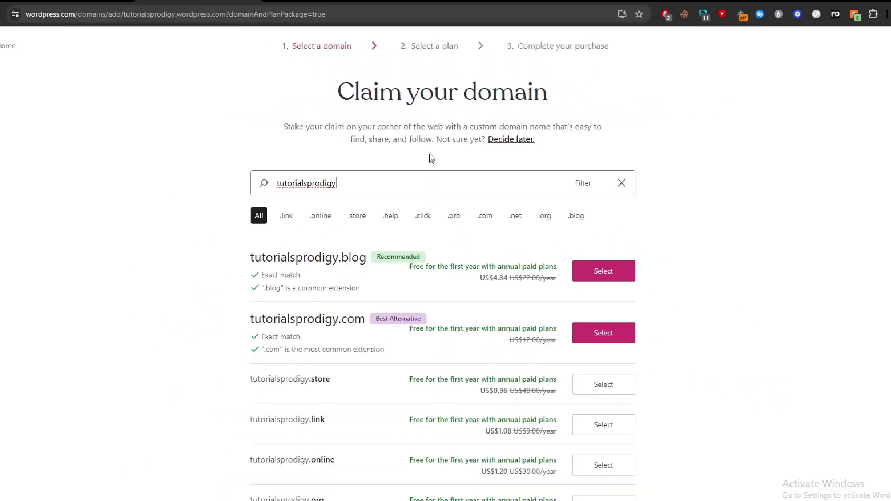
pyautogui.click(488, 495)
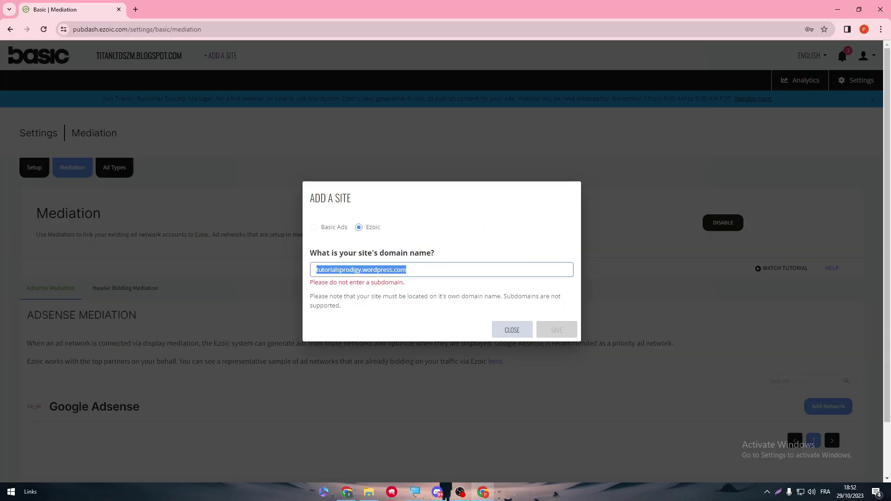
pyautogui.moveTo(406, 270); pyautogui.dragTo(362, 270)
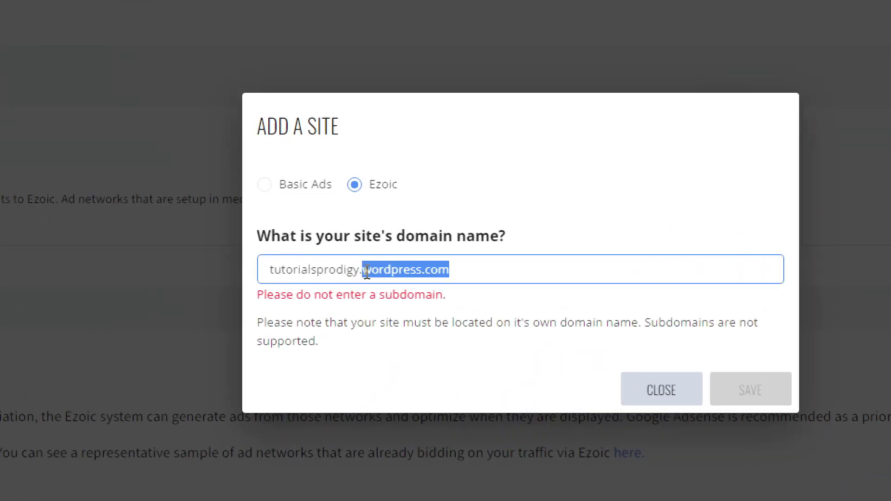
pyautogui.click(374, 270)
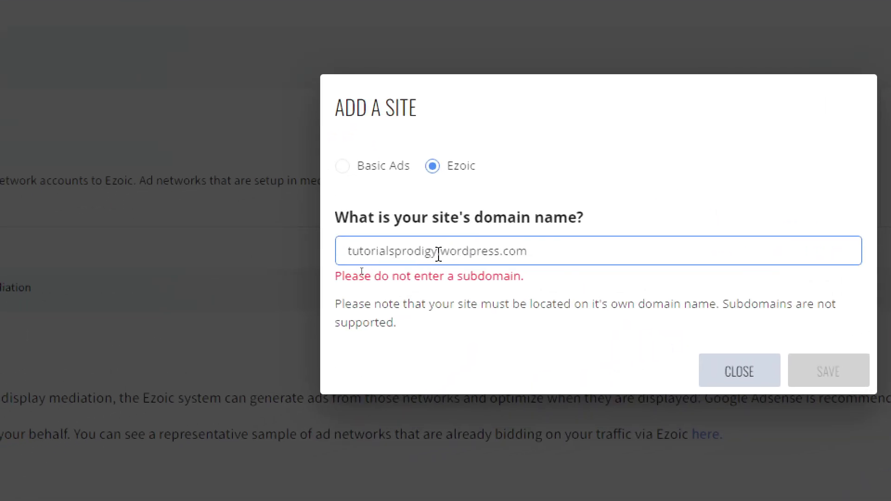
pyautogui.moveTo(357, 271); pyautogui.dragTo(190, 277)
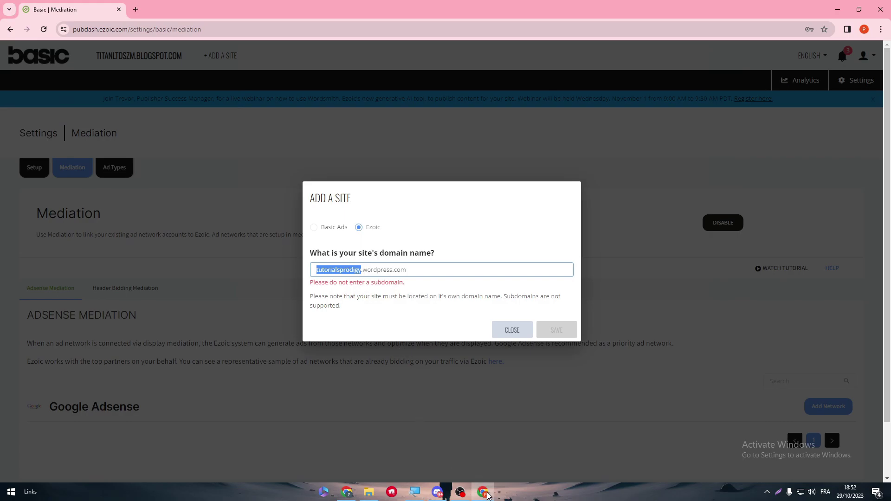
pyautogui.click(487, 495)
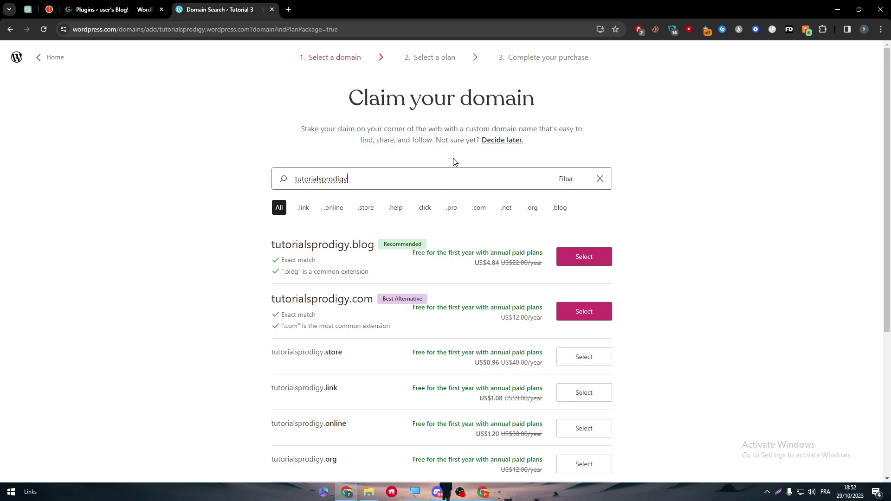
# - Choose 'Decide later' for the domain and review the Personal, Premium, Business and Commerce plans
pyautogui.click(512, 145)
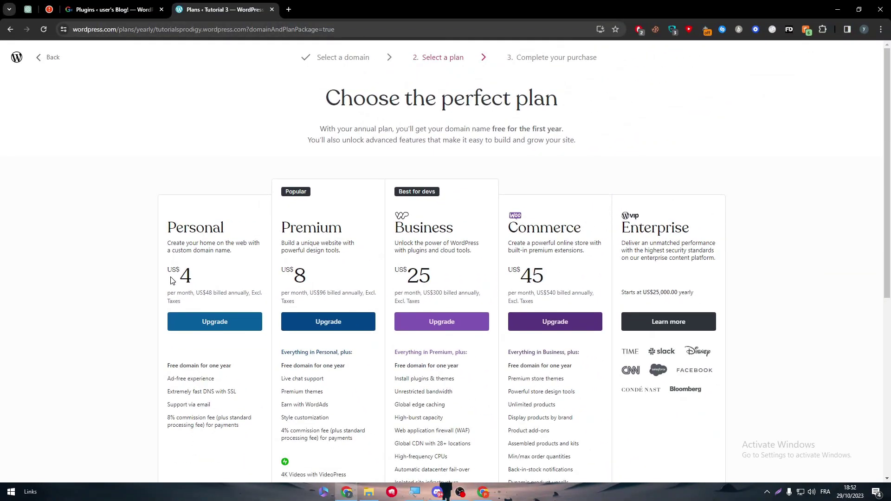
pyautogui.moveTo(180, 365)
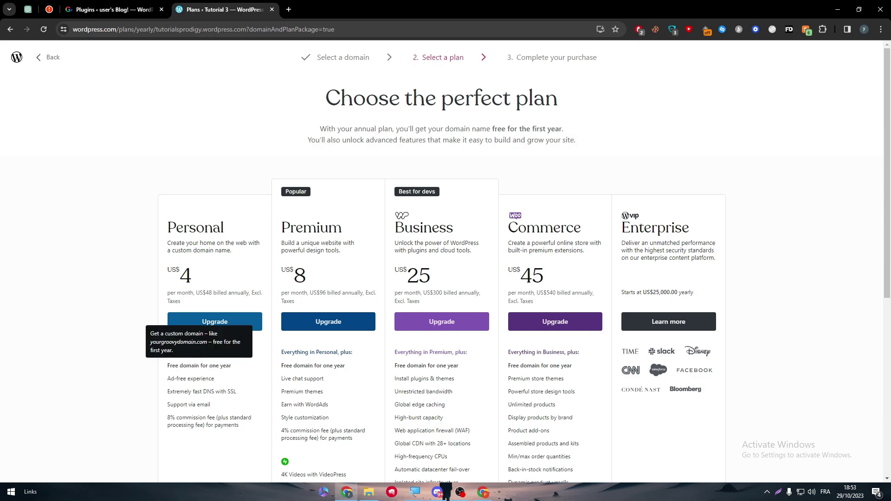
pyautogui.click(473, 493)
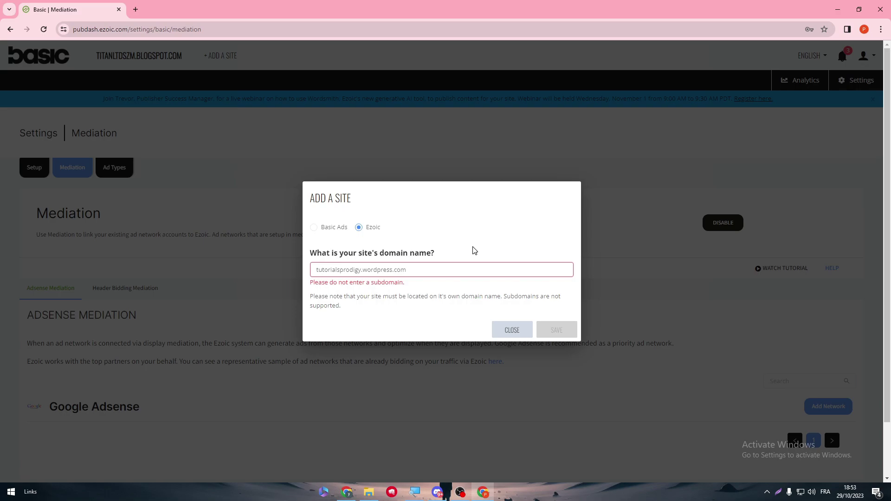
pyautogui.click(347, 492)
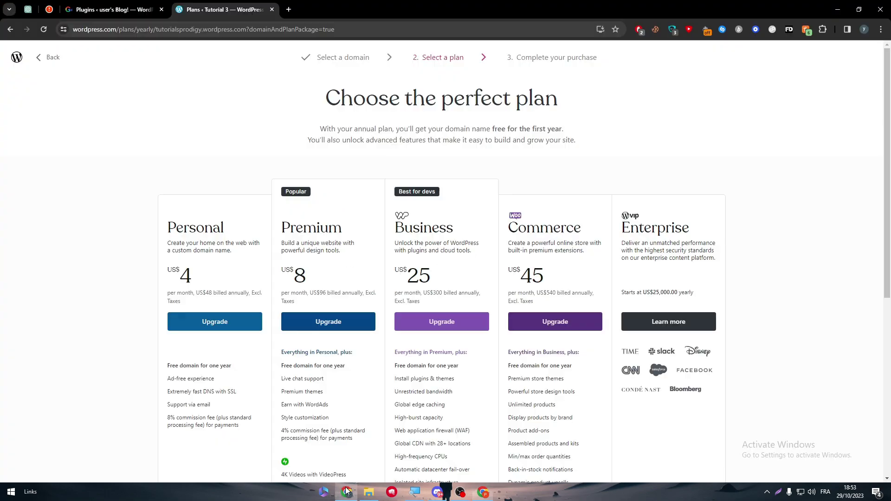
# - Go to the local Plugins > Add New page and dismiss the three update notices
pyautogui.click(91, 8)
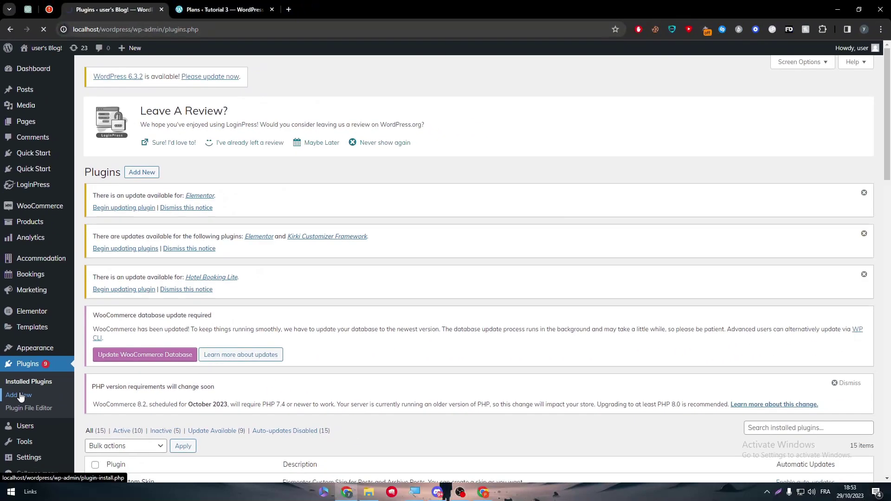
pyautogui.click(41, 418)
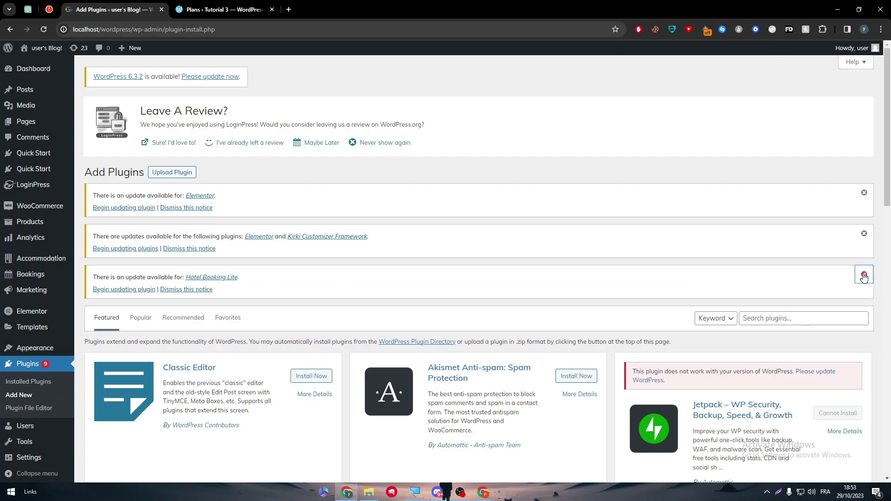
pyautogui.click(864, 274)
pyautogui.click(864, 234)
pyautogui.click(864, 192)
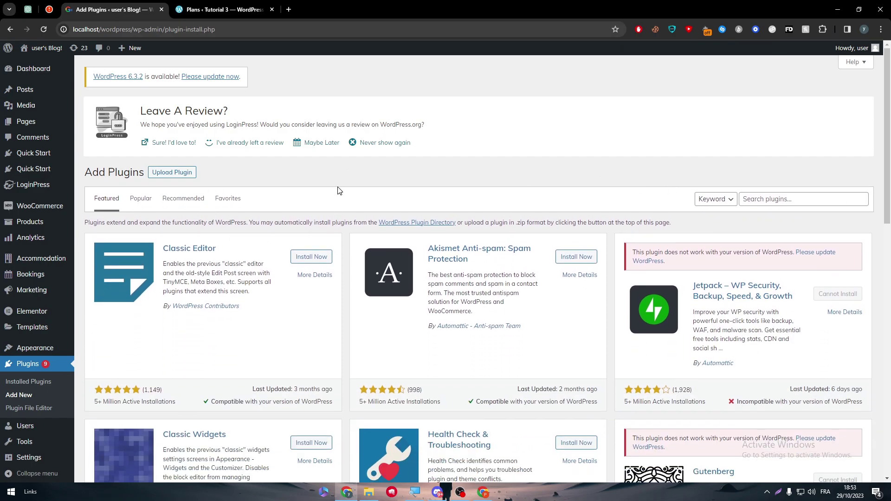
# - Search the plugin directory for 'ezoic'
pyautogui.scroll(-2, 863, 111)
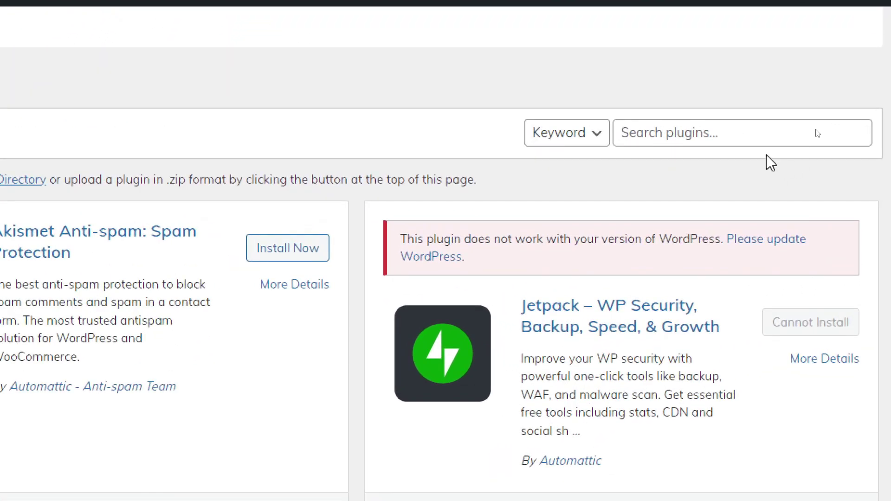
pyautogui.click(806, 117)
pyautogui.write('ez')
pyautogui.write('oic')
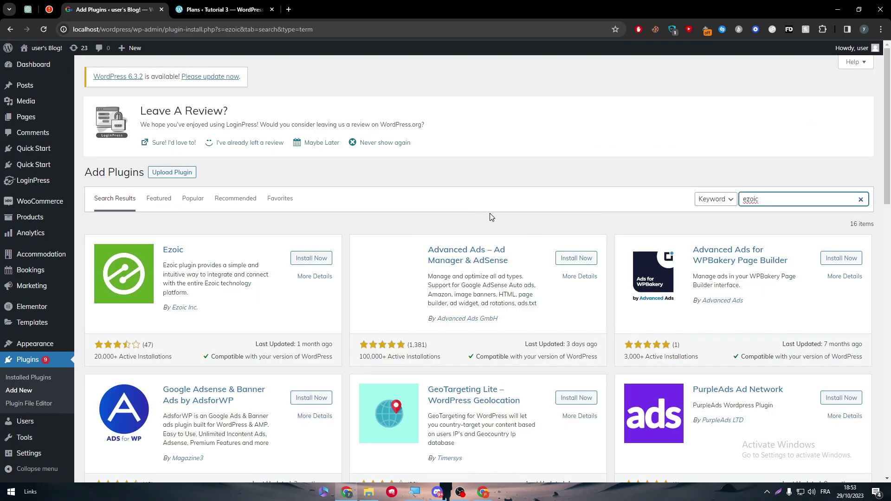
# - Install the Ezoic plugin by Ezoic Inc. and activate it
pyautogui.click(317, 258)
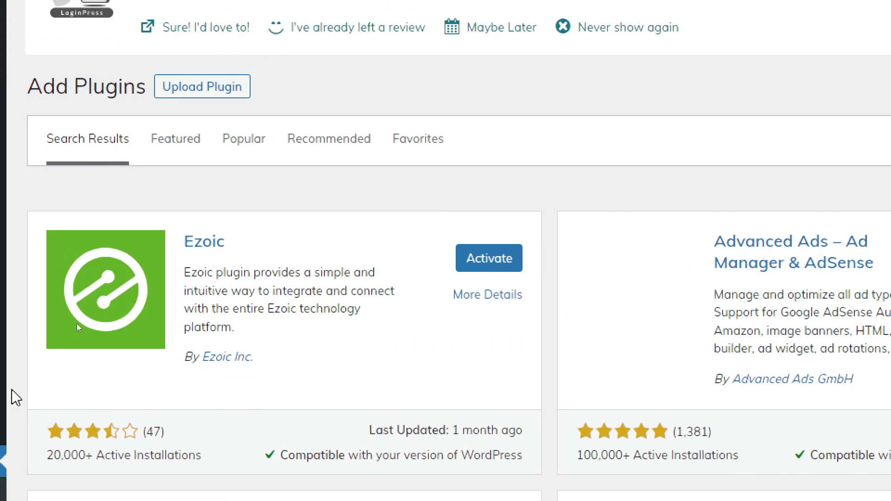
pyautogui.click(491, 261)
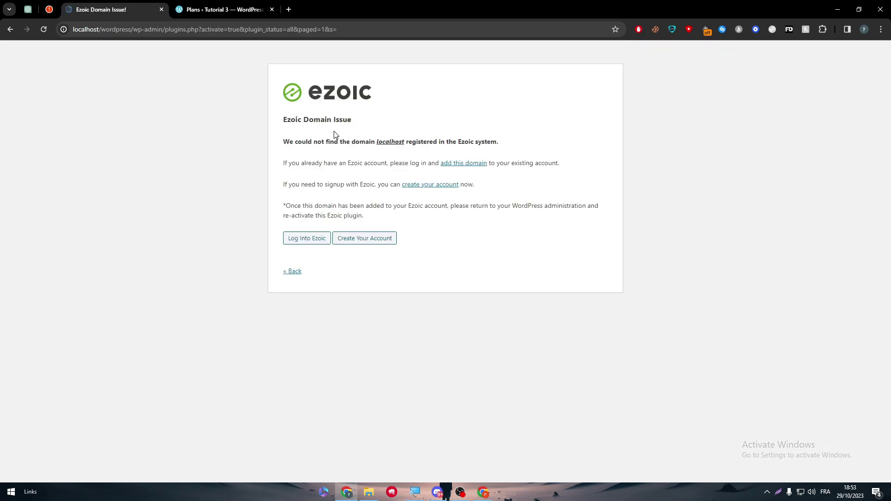
# - Close the extra login tab and log into Ezoic from the localhost Domain Issue notice
pyautogui.moveTo(341, 184); pyautogui.dragTo(263, 175)
pyautogui.click(344, 222)
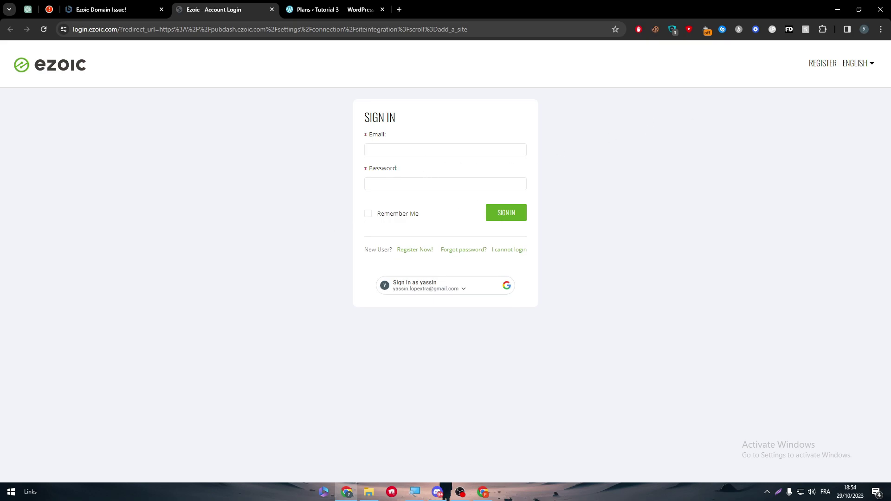
pyautogui.click(143, 9)
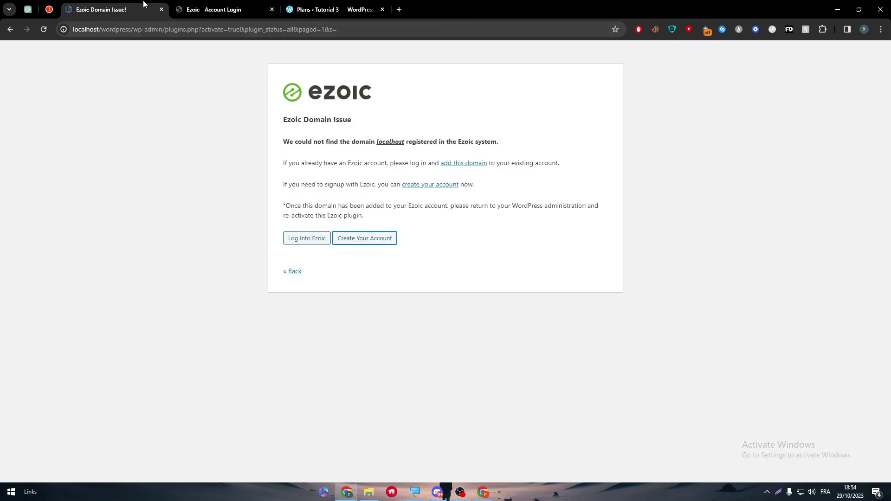
pyautogui.click(271, 9)
pyautogui.click(307, 235)
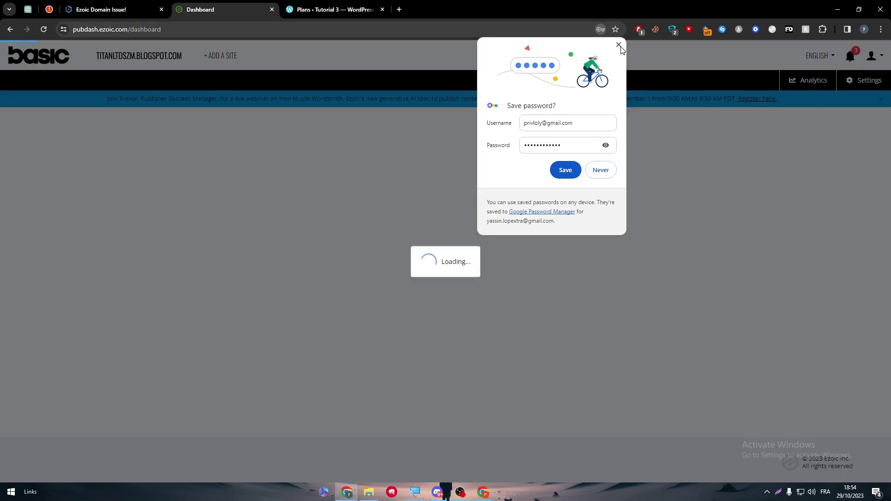
# - Dismiss the save-password prompt and read the Ezoic Review setup instructions
pyautogui.click(620, 45)
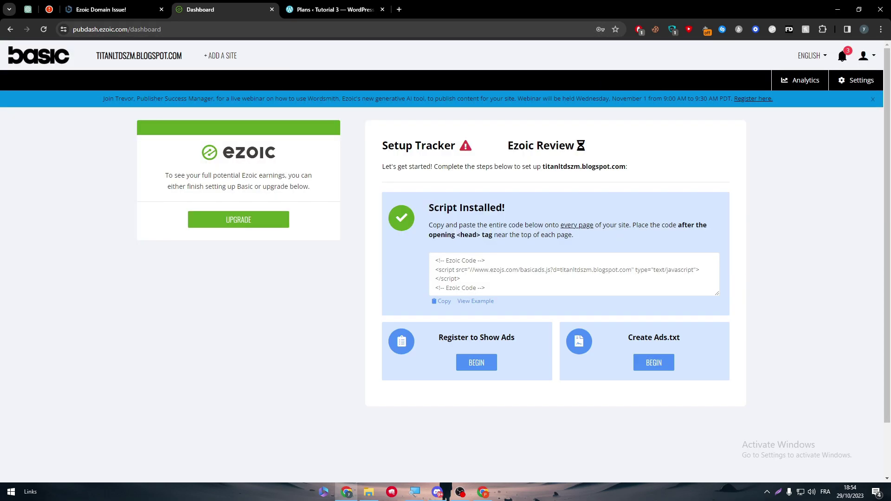
pyautogui.click(168, 6)
pyautogui.click(307, 236)
pyautogui.moveTo(506, 148); pyautogui.dragTo(659, 146)
pyautogui.click(634, 161)
pyautogui.tripleClick(605, 167)
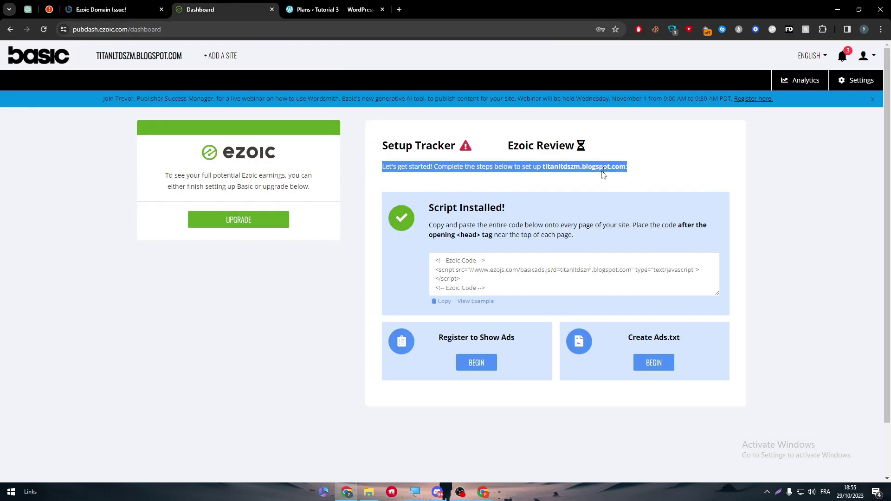
pyautogui.click(605, 168)
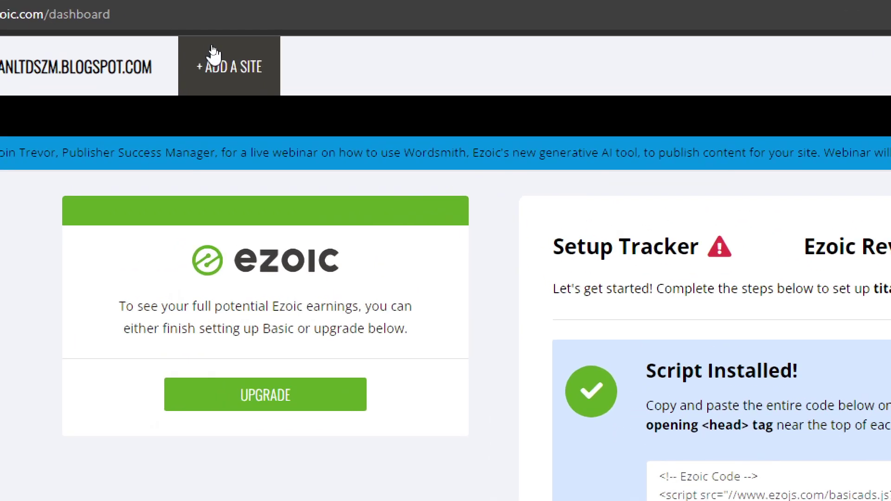
# - Open Add a Site, pick the Ezoic option, then close the form without saving
pyautogui.click(212, 49)
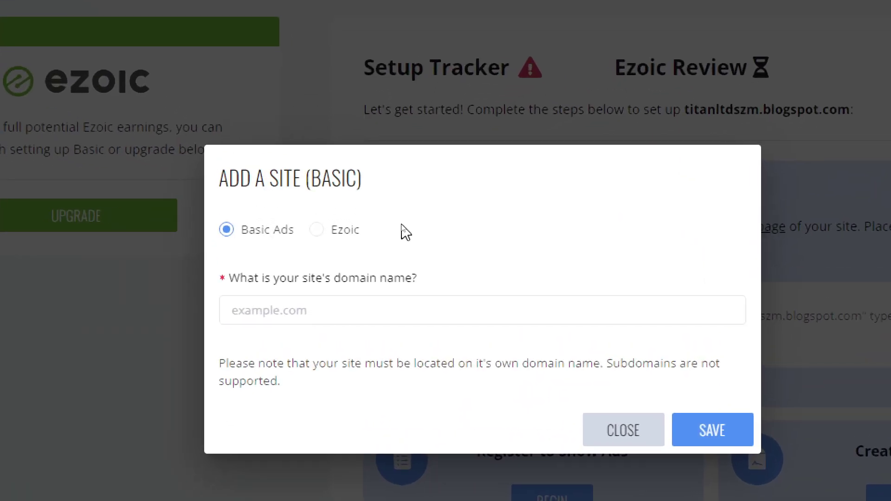
pyautogui.click(374, 227)
pyautogui.click(290, 302)
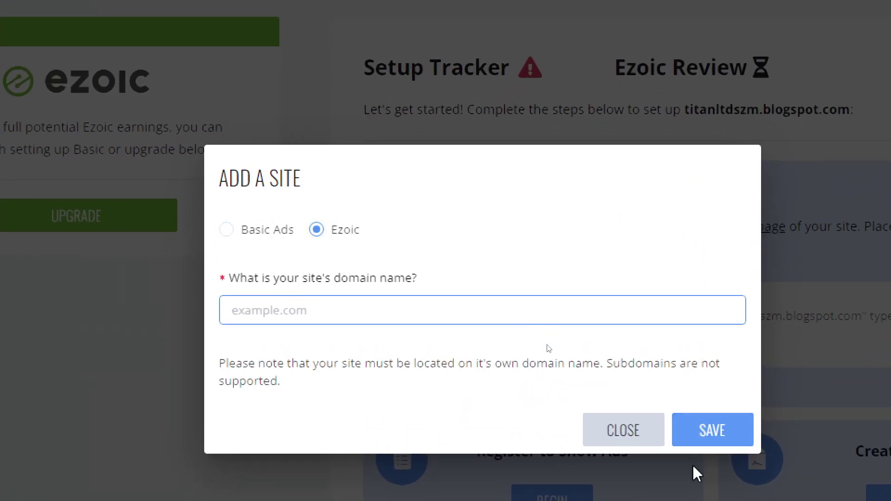
pyautogui.click(645, 438)
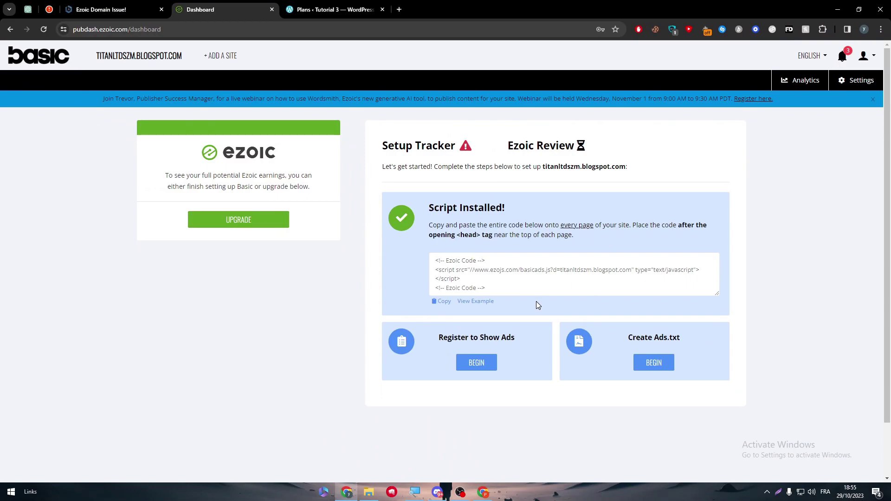
pyautogui.click(88, 6)
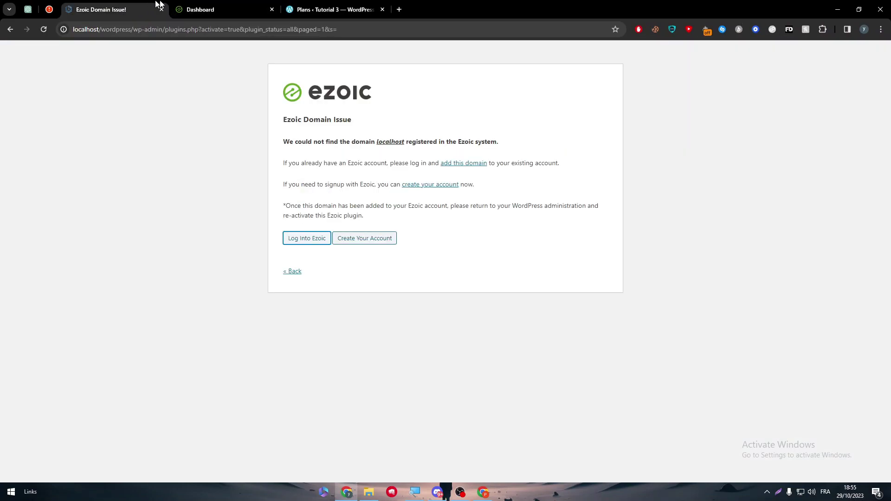
pyautogui.click(215, 5)
pyautogui.click(872, 58)
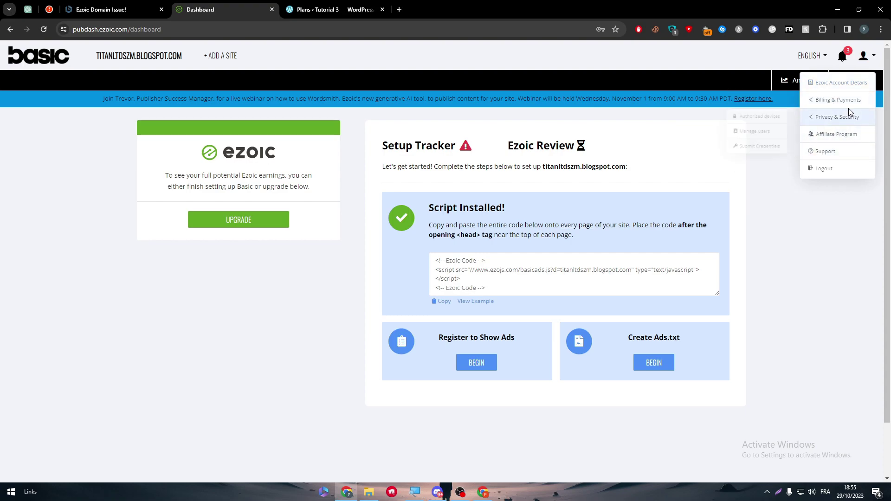
pyautogui.click(838, 92)
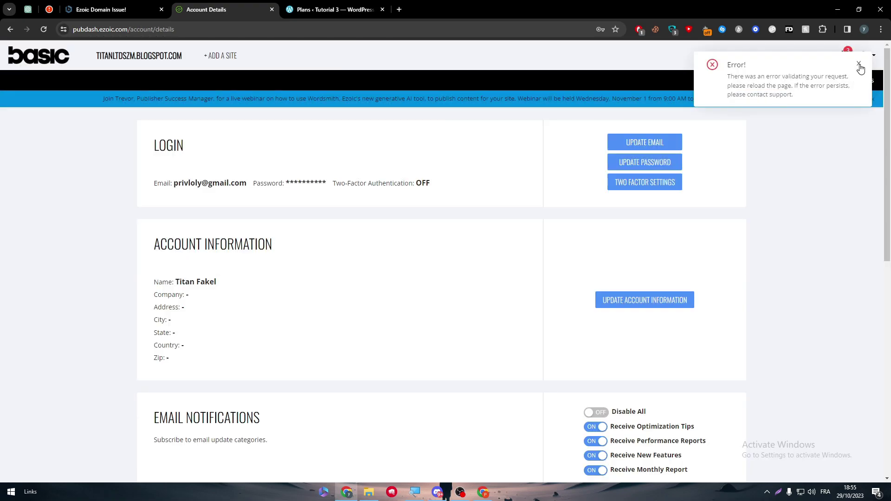
pyautogui.click(859, 65)
pyautogui.scroll(-8, 859, 139)
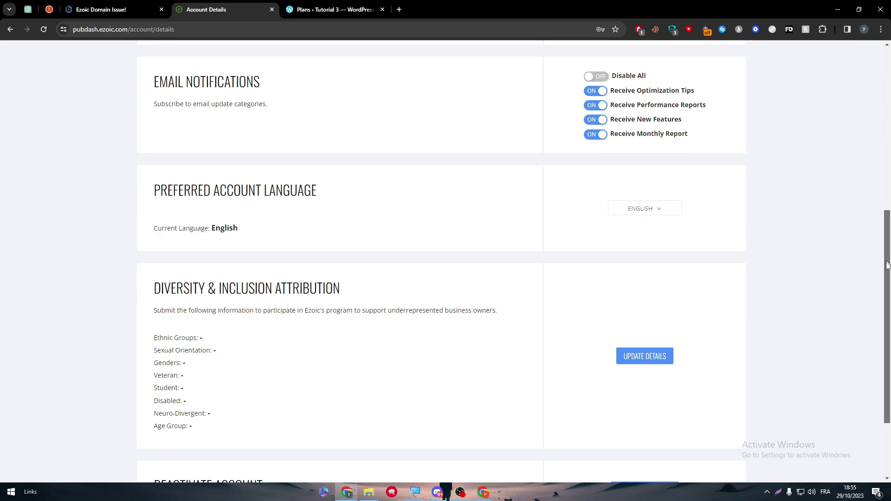
pyautogui.scroll(8, 872, 93)
pyautogui.click(862, 59)
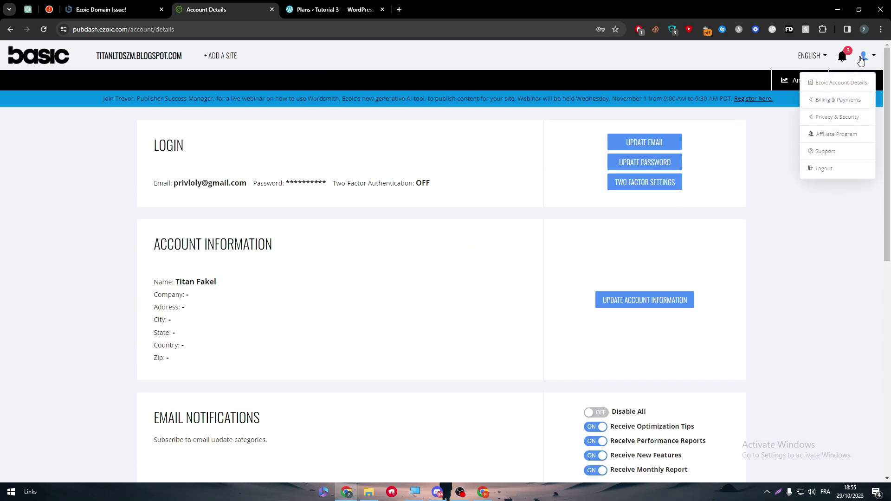
pyautogui.moveTo(861, 123)
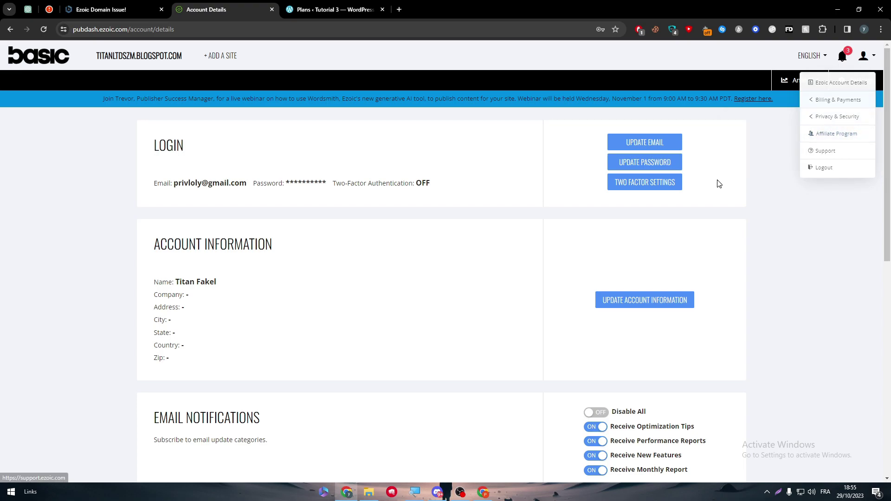
pyautogui.click(55, 62)
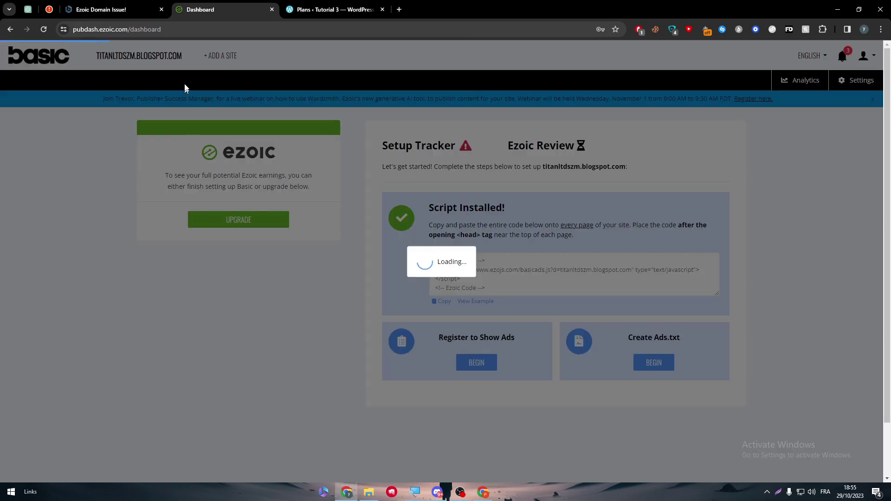
# - Check the Sites list and Add a Site form, ending on the localhost Domain Issue notice
pyautogui.click(177, 58)
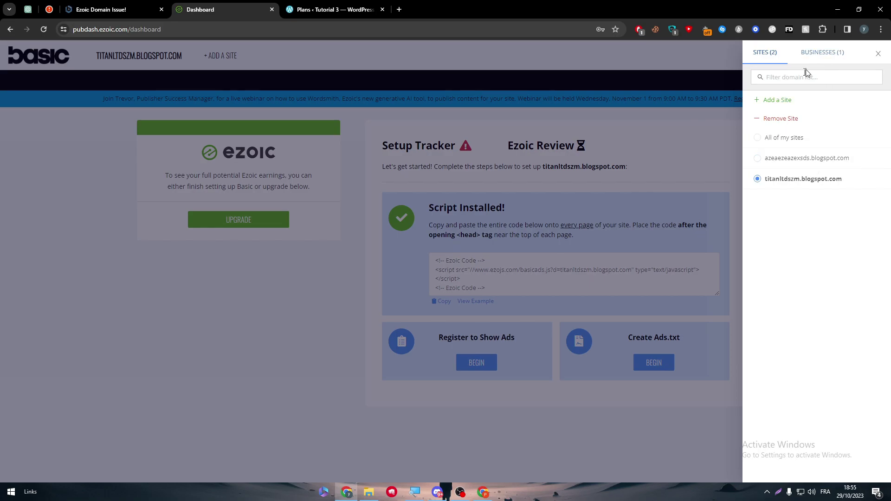
pyautogui.click(588, 131)
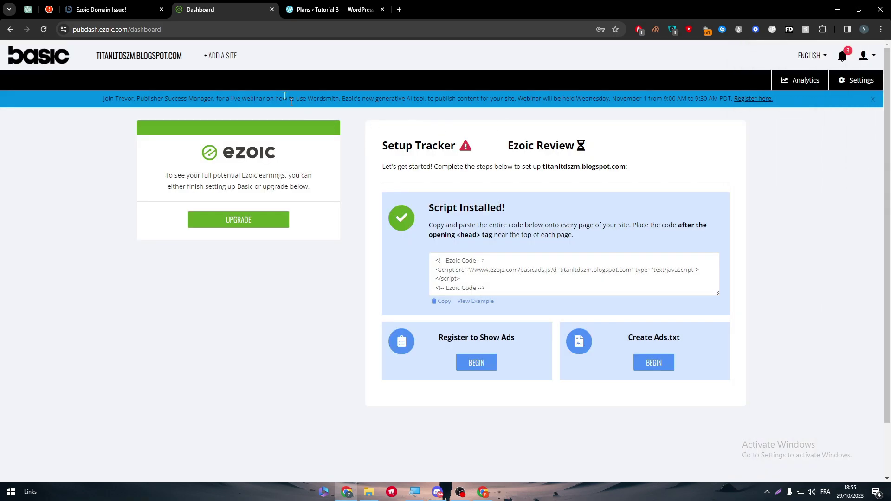
pyautogui.click(111, 10)
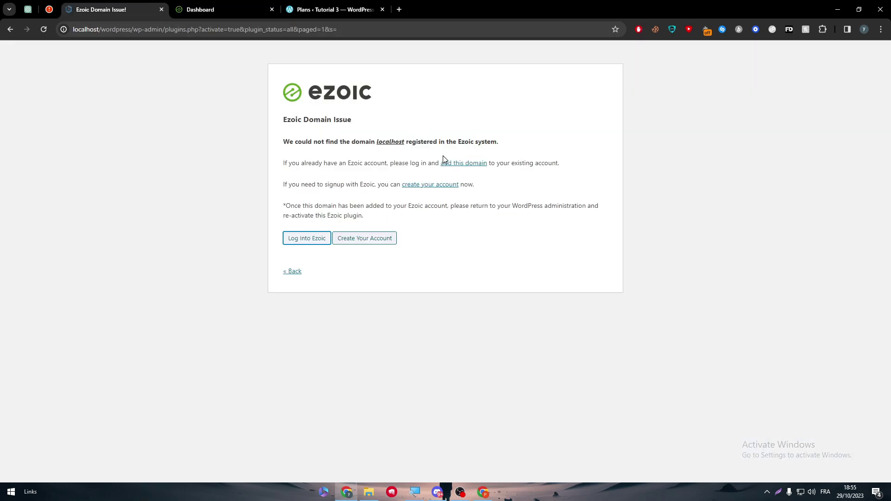
pyautogui.click(301, 157)
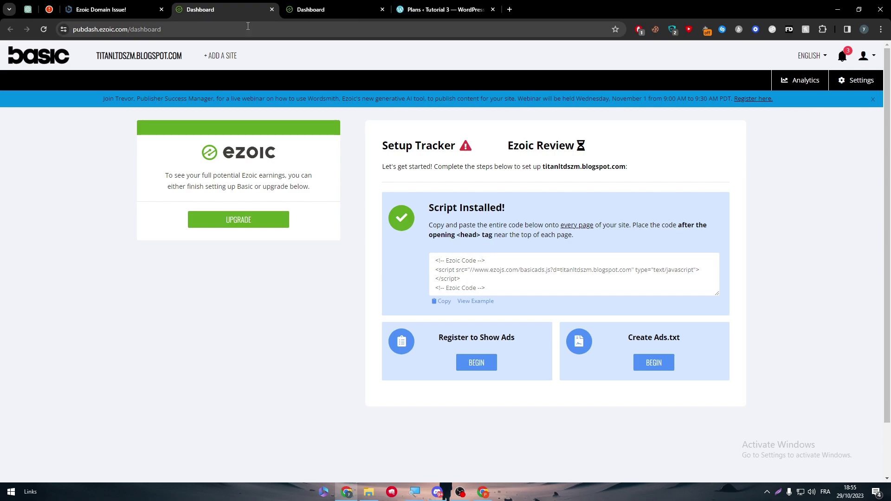
pyautogui.click(220, 55)
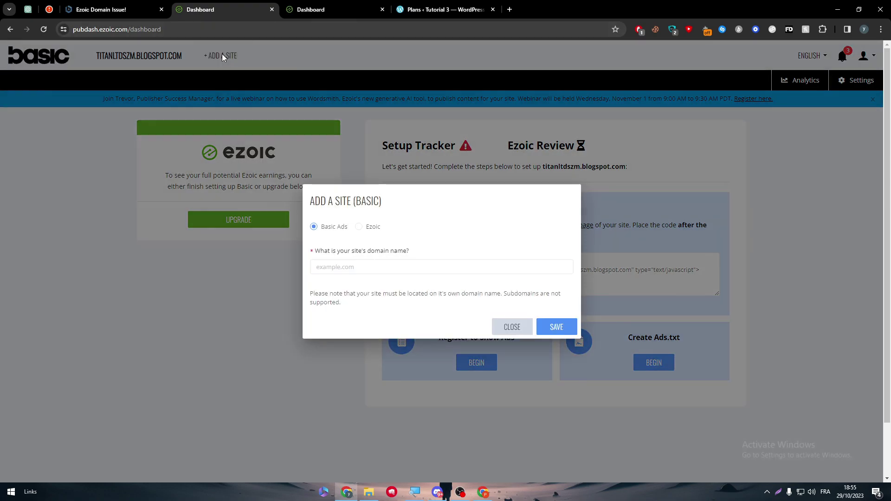
pyautogui.hotkey('ctrl', 'pageup')
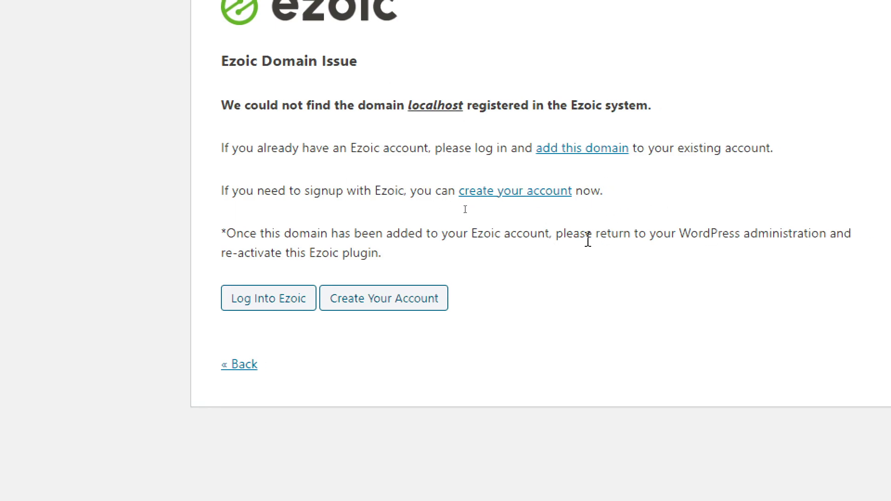
# - Read the re-activation note on the Ezoic Domain Issue page, then go back to Add Plugins
pyautogui.moveTo(229, 235); pyautogui.dragTo(563, 240)
pyautogui.click(575, 236)
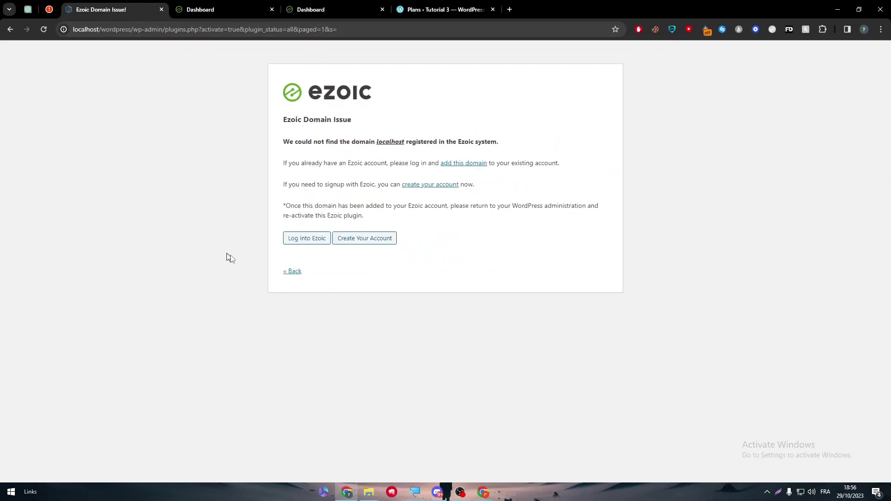
pyautogui.click(293, 272)
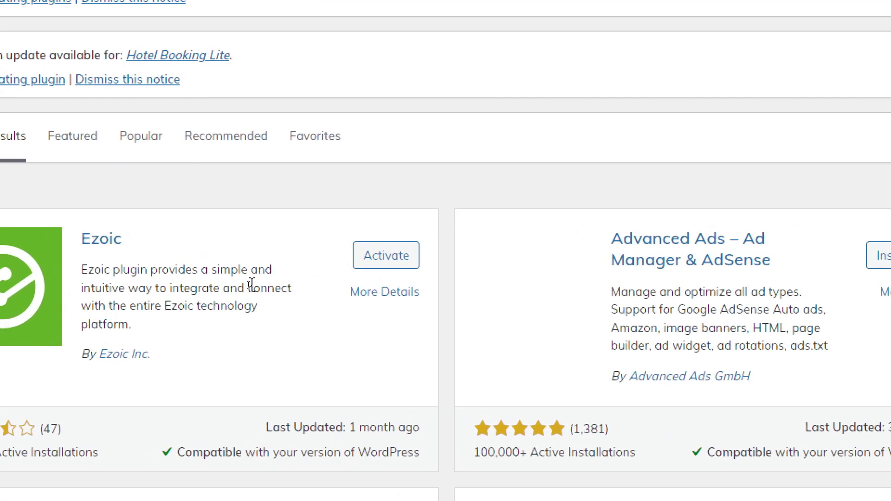
# - Retry activating Ezoic and return to the plugin search results
pyautogui.click(392, 253)
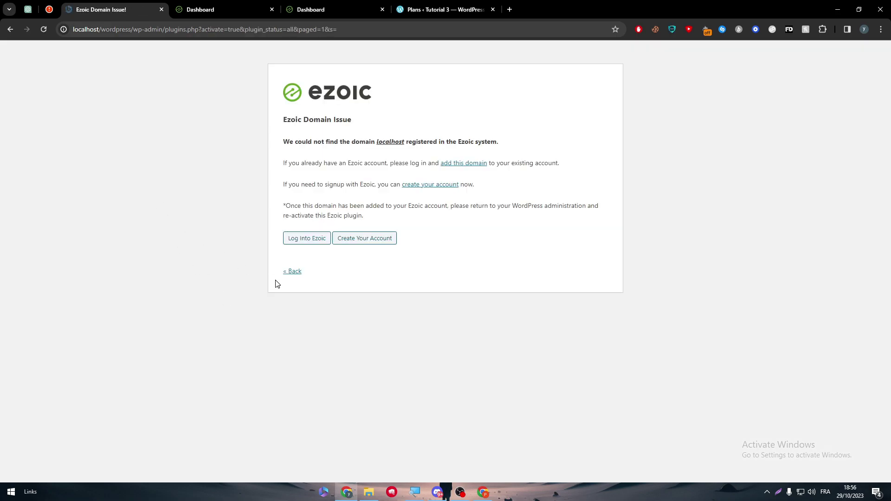
pyautogui.click(287, 272)
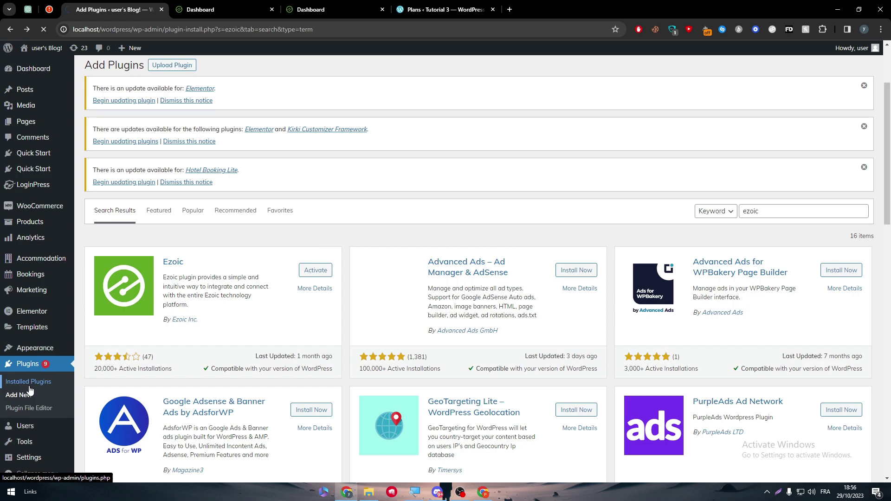
pyautogui.scroll(-3, 888, 169)
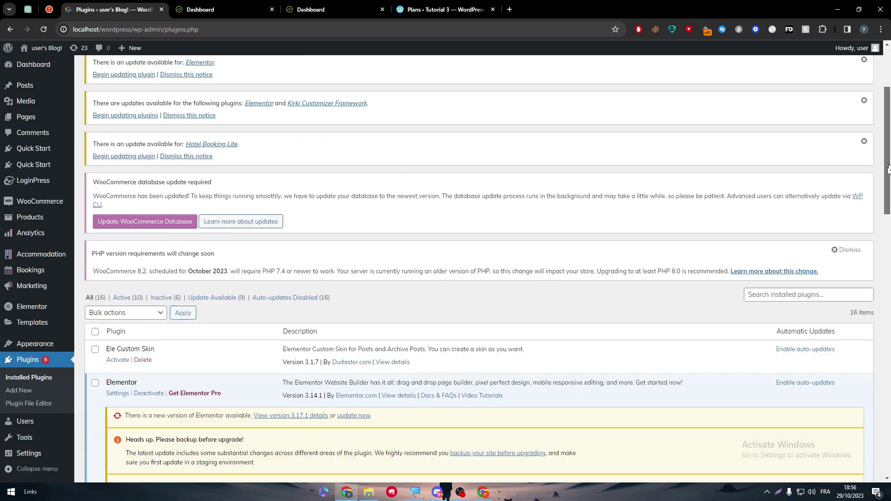
# - Find Ezoic 2.8.41 still inactive in Installed Plugins, then switch to the Ezoic dashboard
pyautogui.moveTo(888, 170); pyautogui.dragTo(850, 237)
pyautogui.scroll(-3, 851, 237)
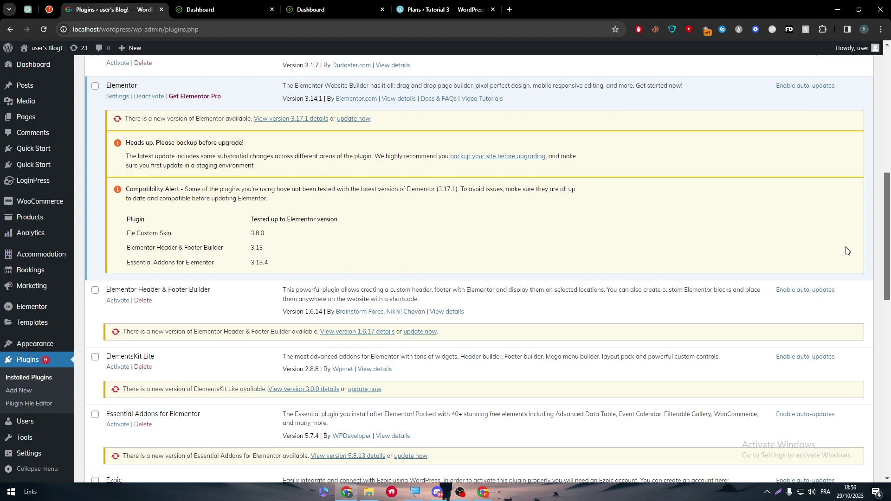
pyautogui.scroll(-5, 848, 282)
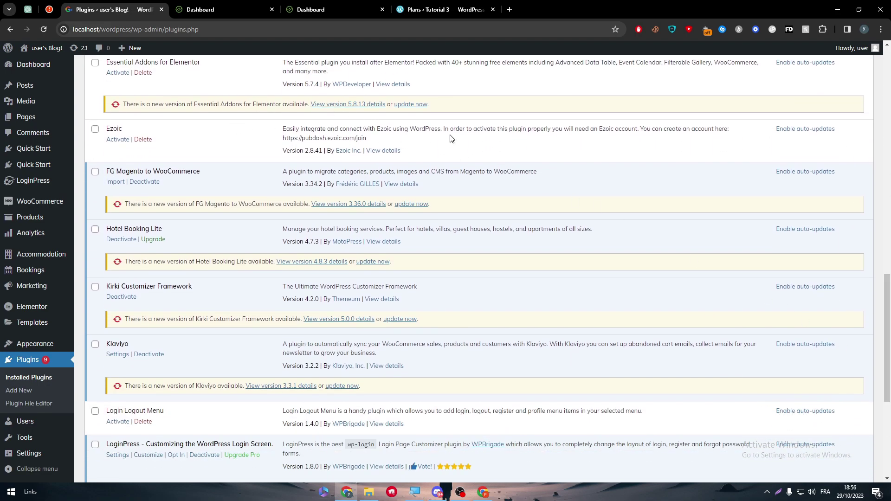
pyautogui.click(318, 12)
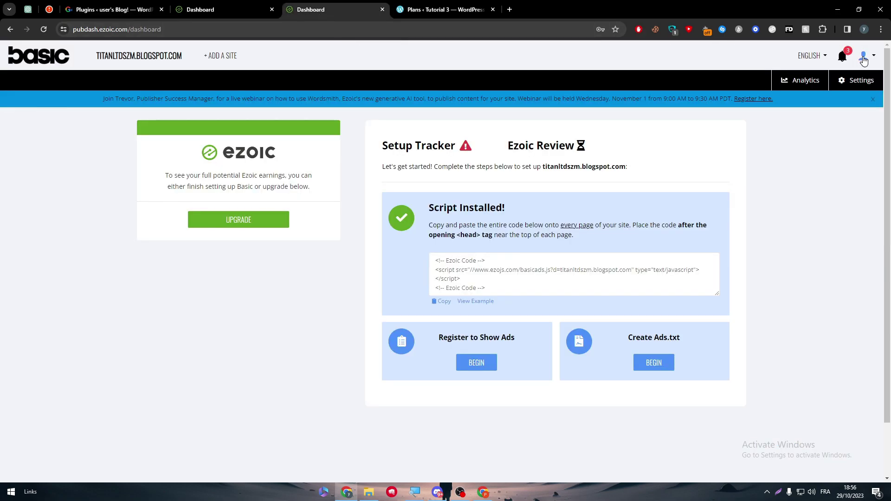
# - In Big Data Analytics, open the Revenue vs. Last Year report
pyautogui.click(804, 86)
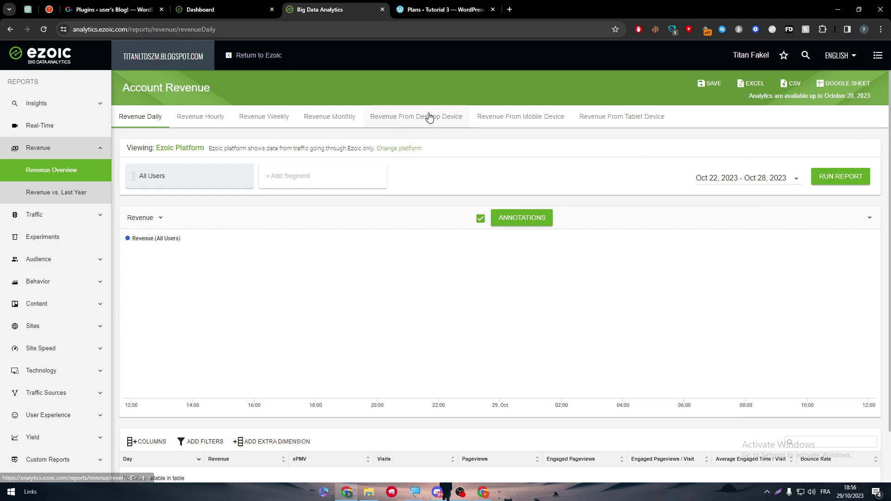
pyautogui.click(81, 147)
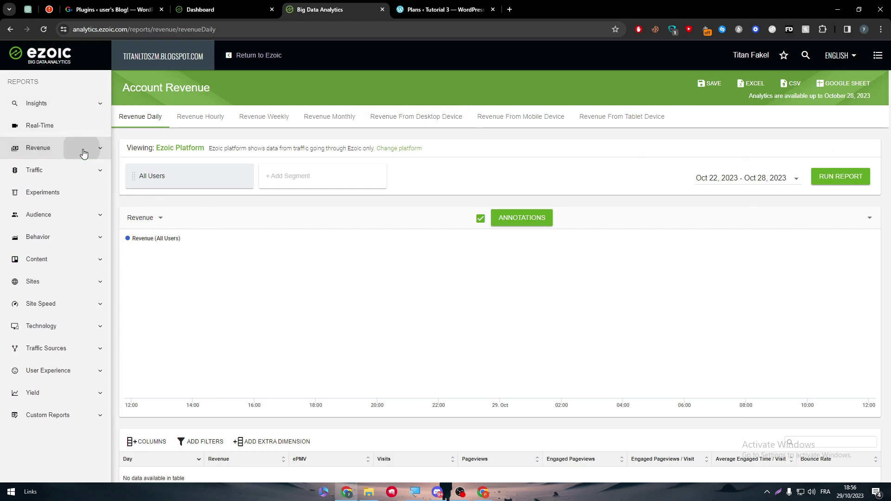
pyautogui.click(79, 147)
pyautogui.click(70, 192)
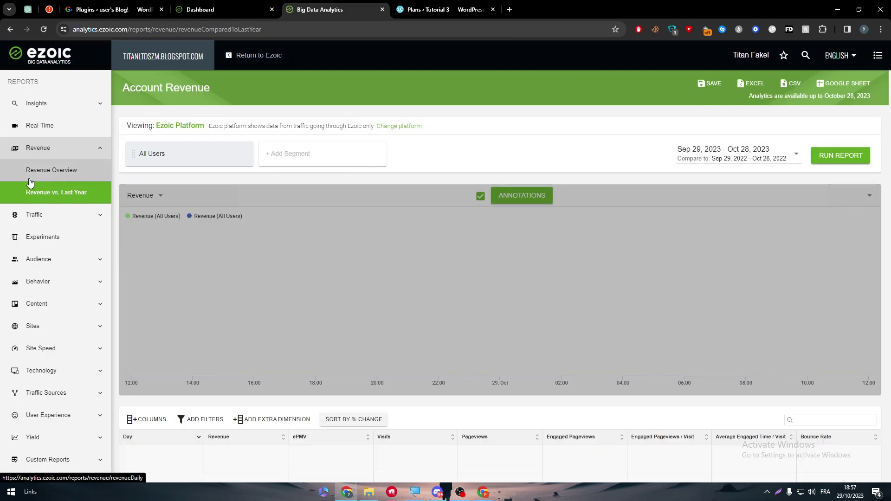
# - Open the Traffic Overview report showing Account Traffic for Oct 22–28, 2023
pyautogui.scroll(-2, 325, 345)
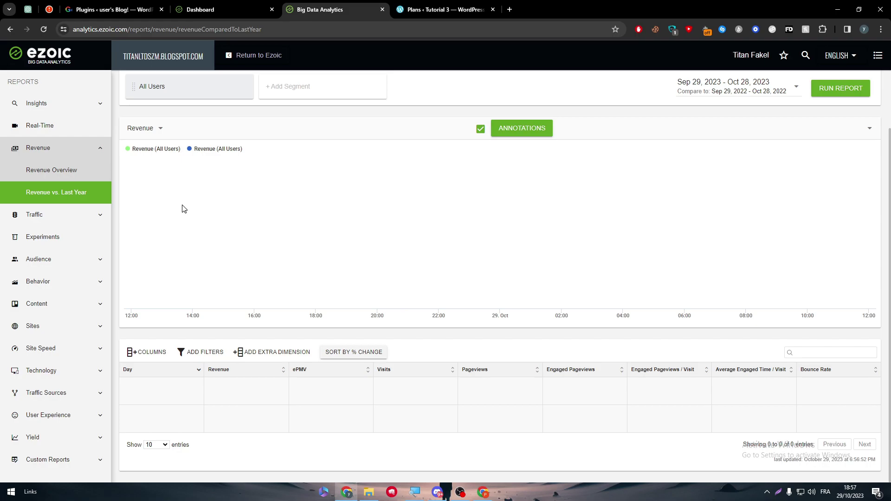
pyautogui.click(28, 215)
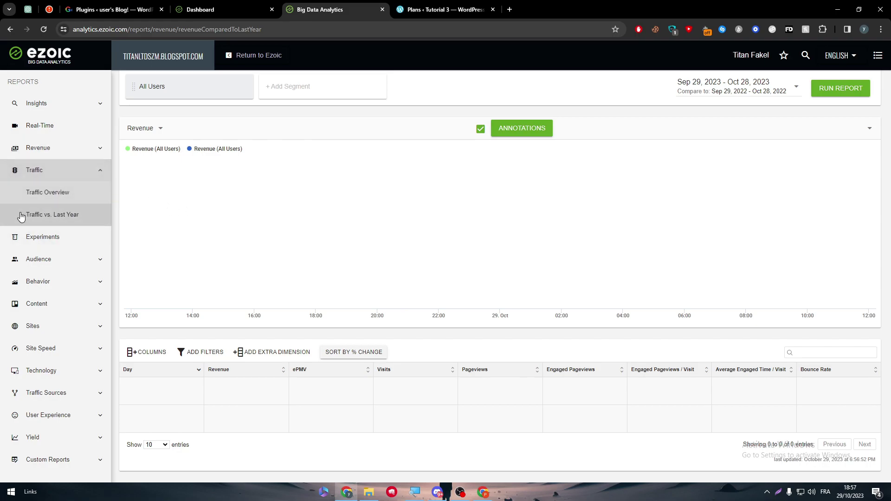
pyautogui.click(45, 192)
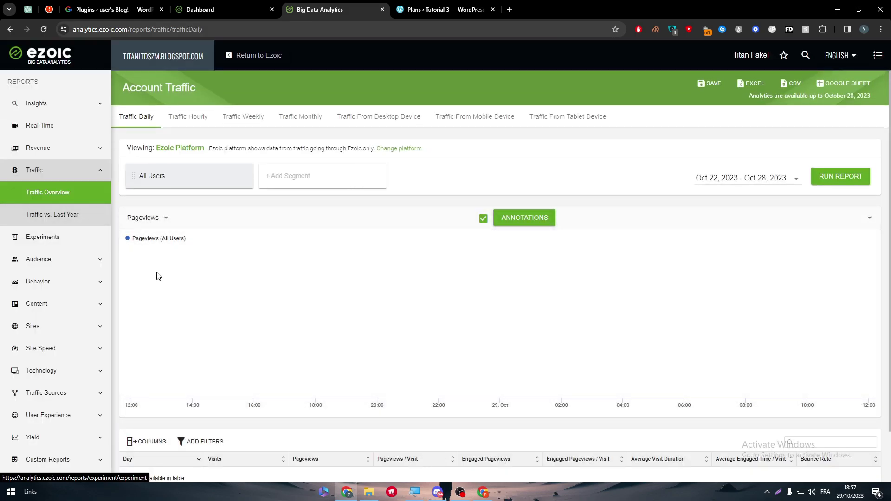
# - Scroll past the empty Account Traffic report and open the Experiments report
pyautogui.scroll(-2, 150, 250)
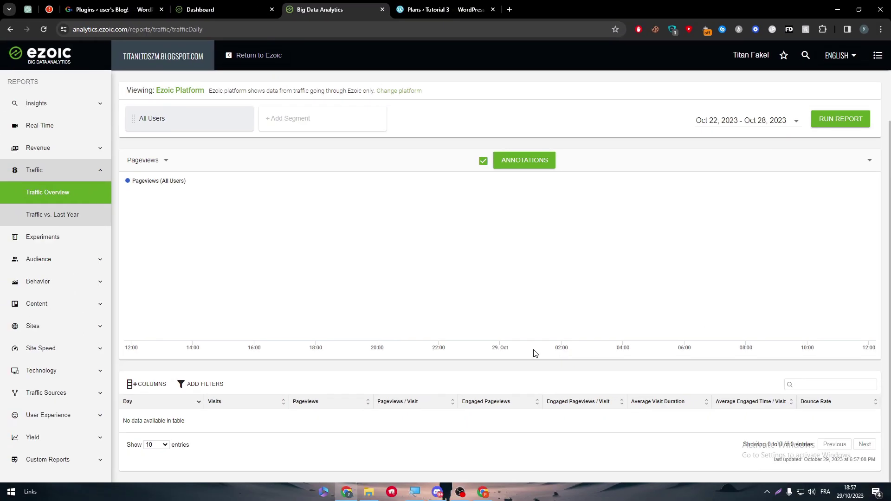
pyautogui.click(28, 242)
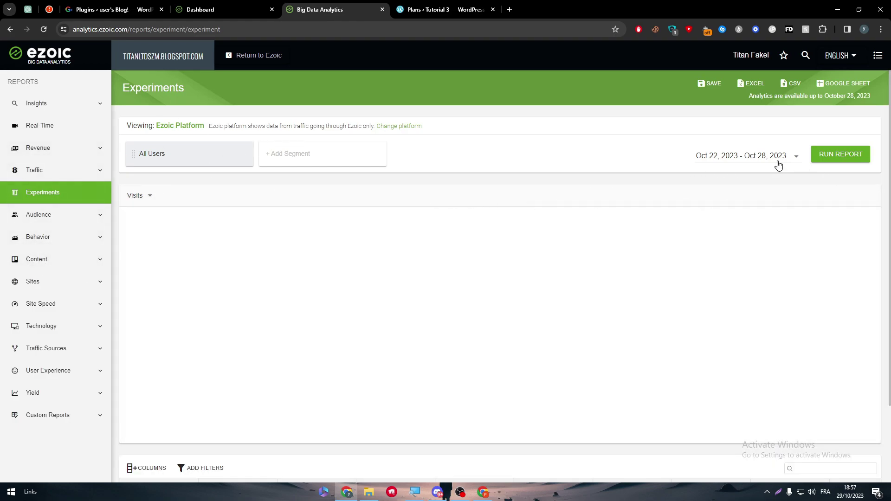
pyautogui.click(86, 214)
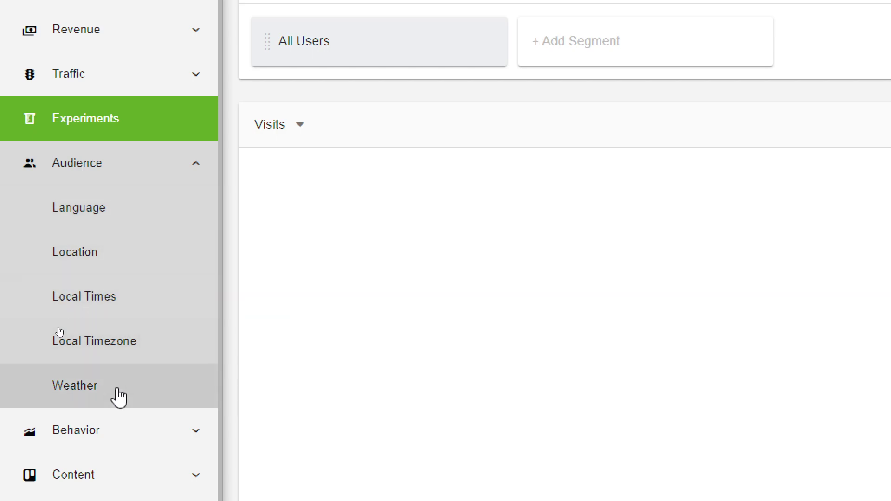
pyautogui.click(176, 175)
pyautogui.click(175, 174)
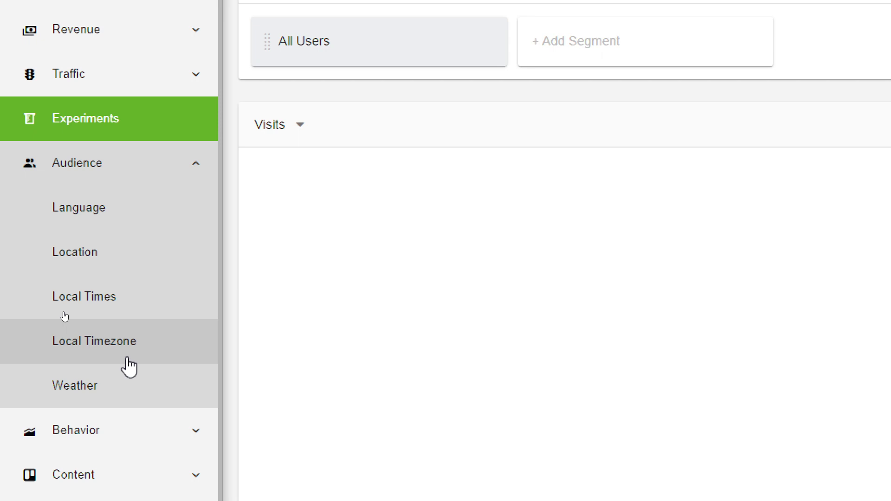
# - Browse the Audience, Behavior, Site Speed and Sites report groups in the sidebar, collapsing them again
pyautogui.click(207, 170)
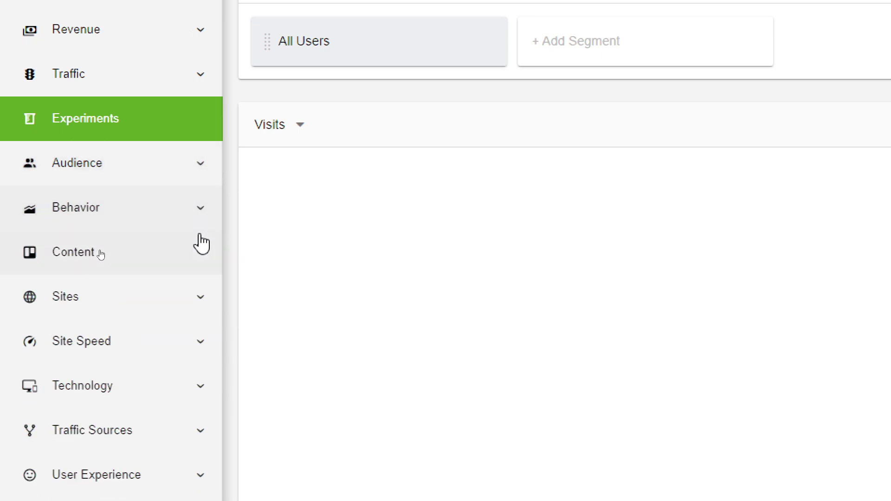
pyautogui.click(202, 218)
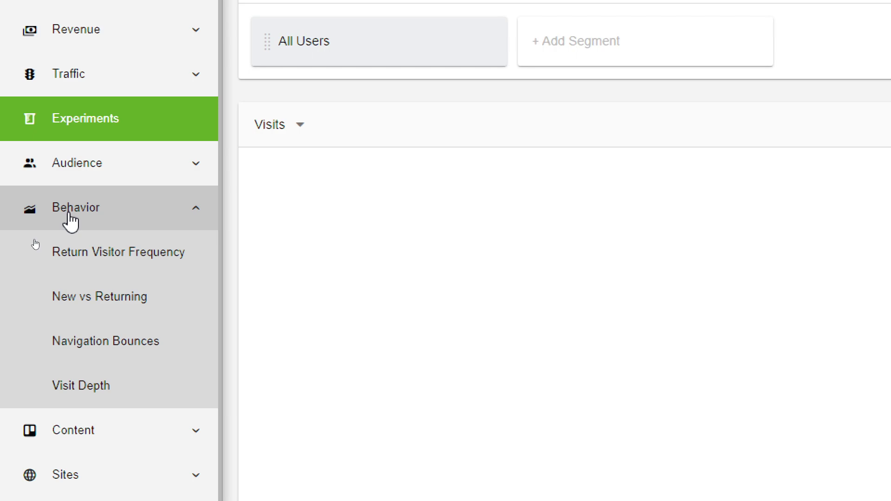
pyautogui.click(70, 220)
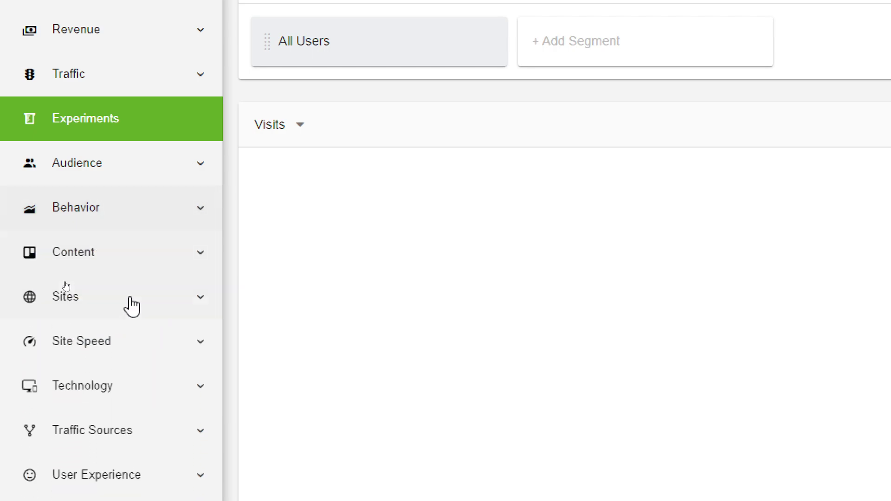
pyautogui.scroll(-1, 79, 491)
pyautogui.scroll(-2, 79, 491)
pyautogui.click(60, 211)
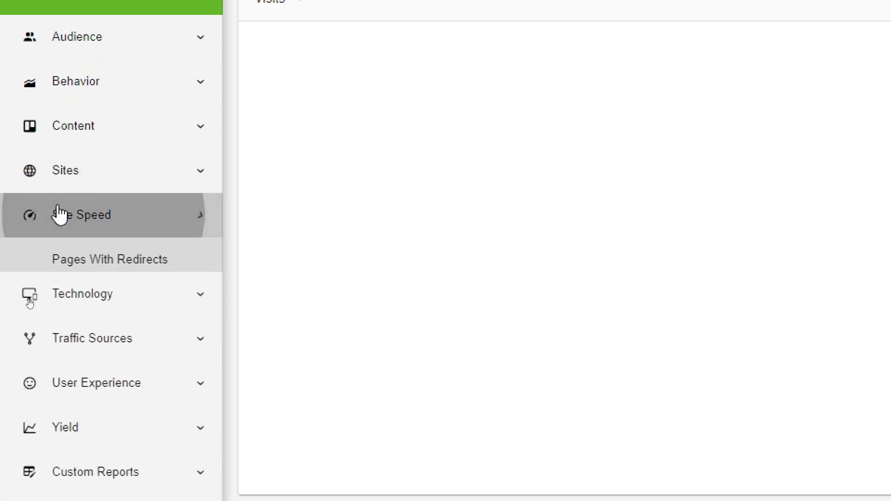
pyautogui.click(66, 188)
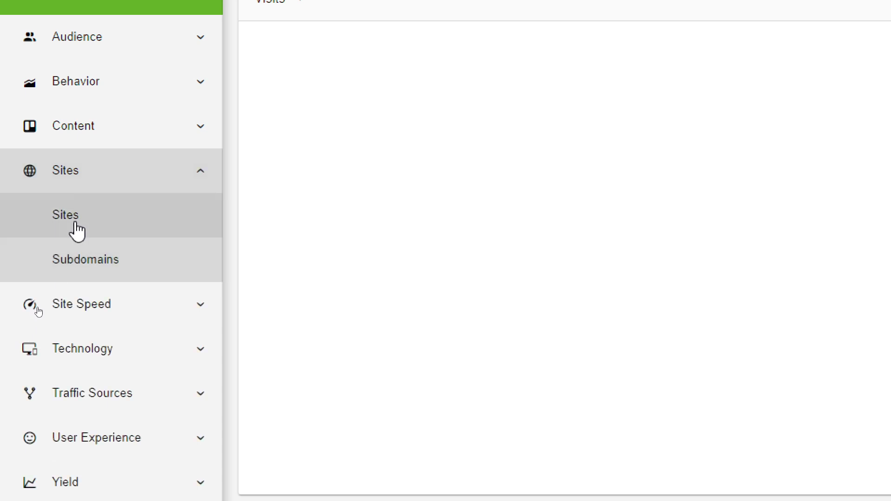
pyautogui.click(99, 181)
# - Expand Content, view Landing Pages, then open the Pages report with Pageviews and duration columns
pyautogui.click(86, 139)
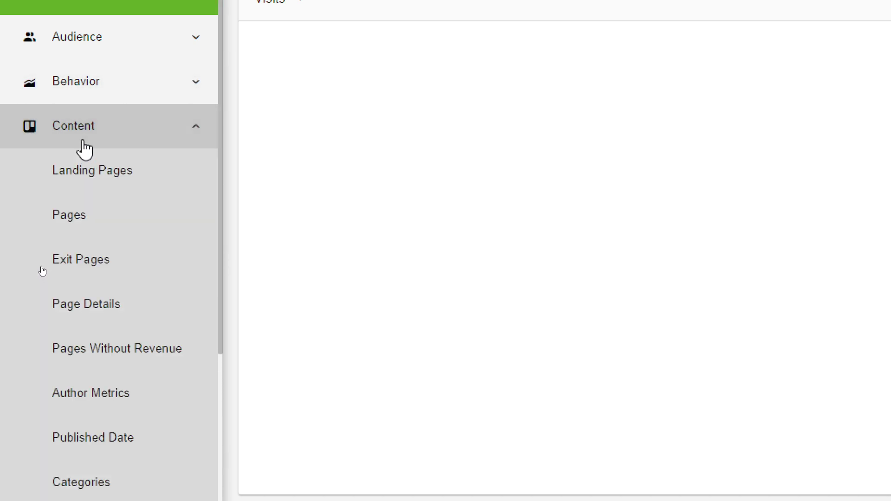
pyautogui.click(96, 175)
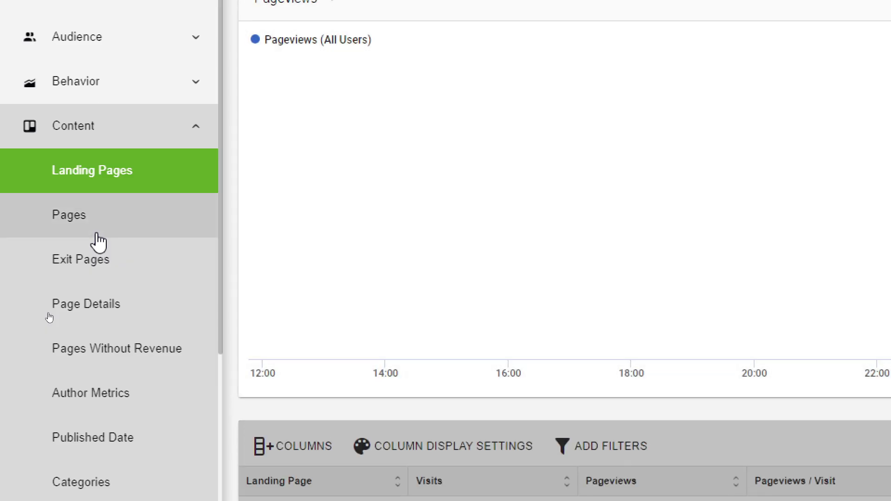
pyautogui.click(97, 233)
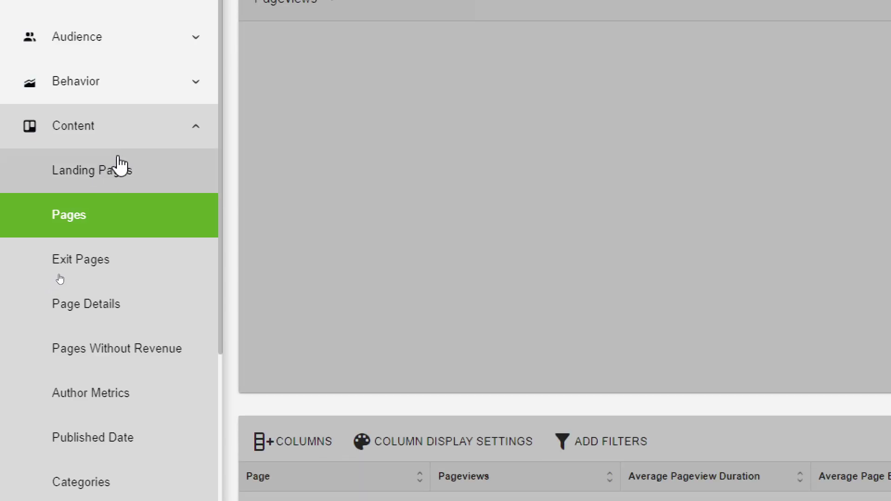